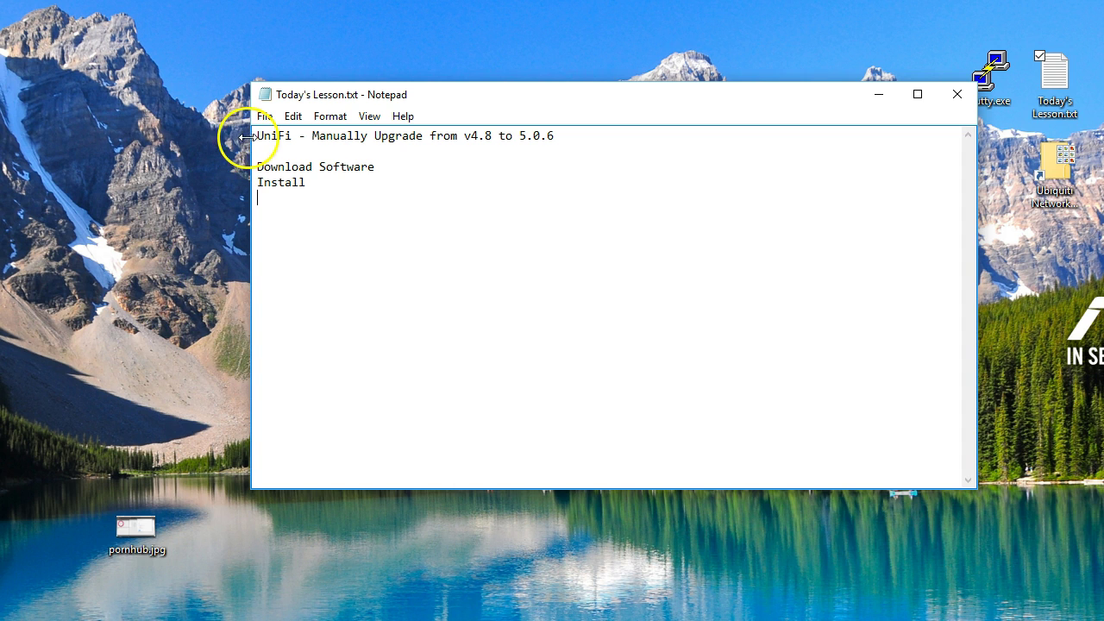
Append '<- Latest General Release' to the end of the 5.0.6 upgrade title line
{"action": "left_click_drag", "start_coordinate": [257, 135], "coordinate": [574, 140]}
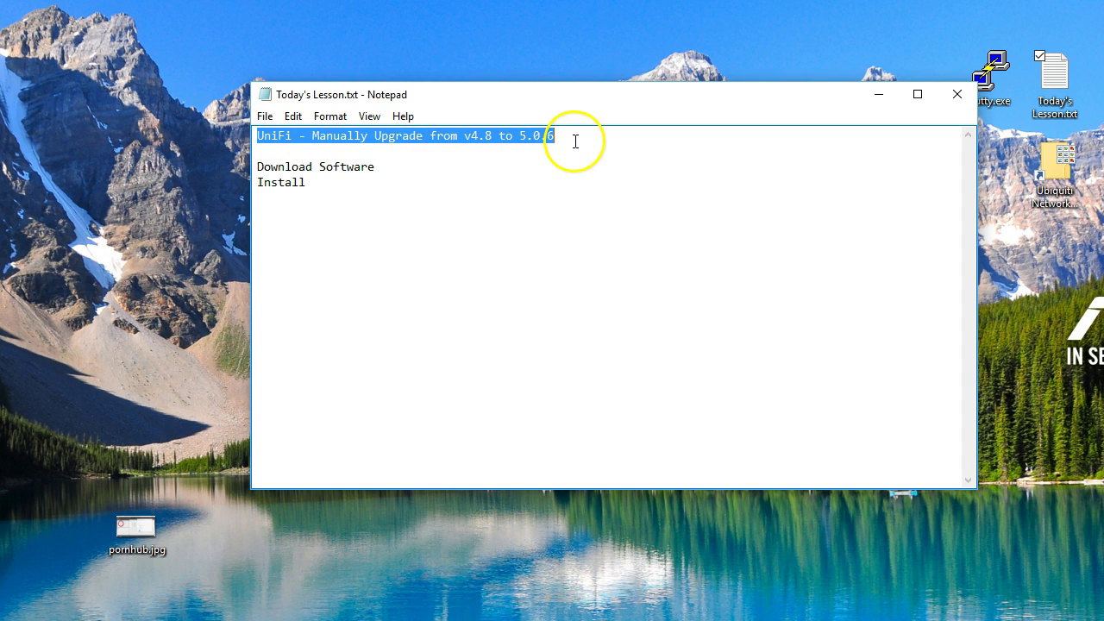
{"action": "left_click", "coordinate": [579, 140]}
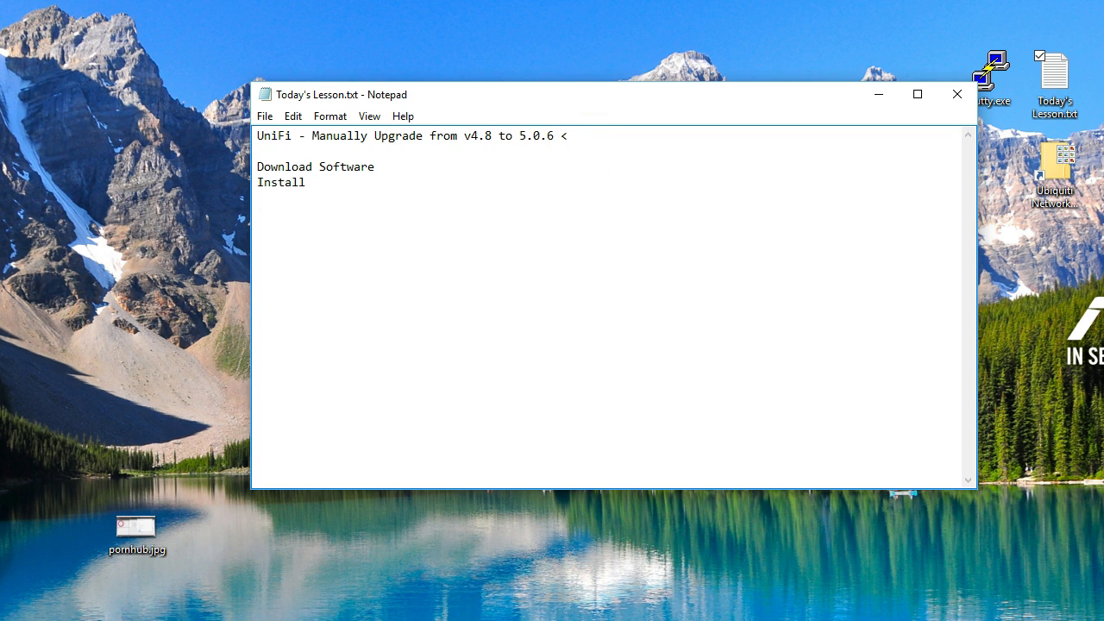
{"action": "type", "text": "<- Latest g"}
{"action": "key", "text": "BackSpace"}
{"action": "type", "text": "General Release"}
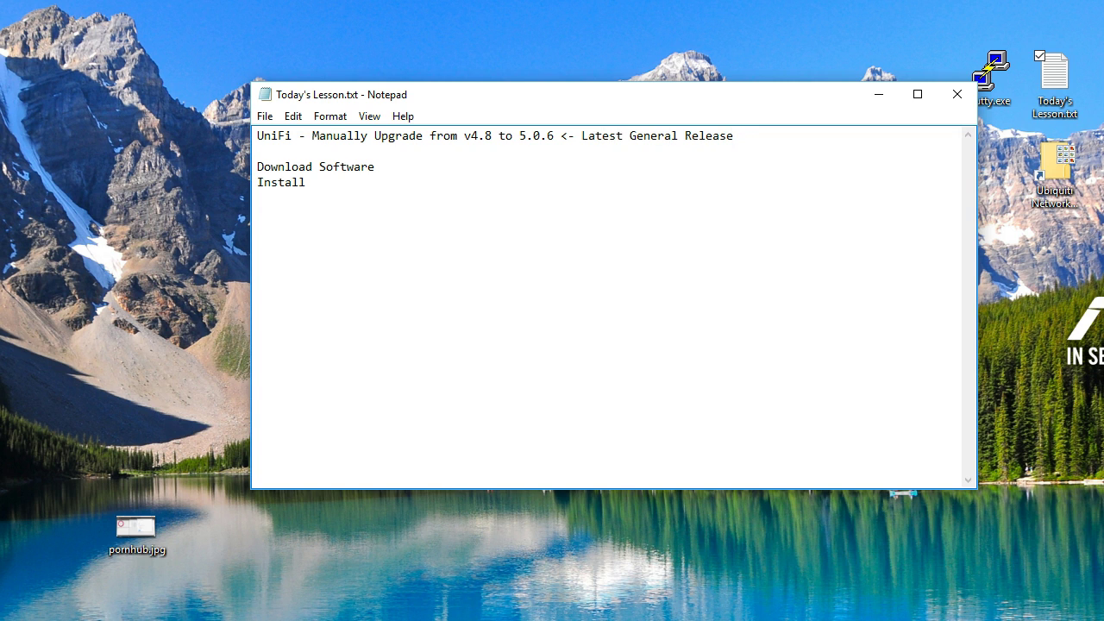
Highlight the Download Software and Install headings, and move the terminal window out of the way
{"action": "left_click_drag", "start_coordinate": [257, 166], "coordinate": [374, 166]}
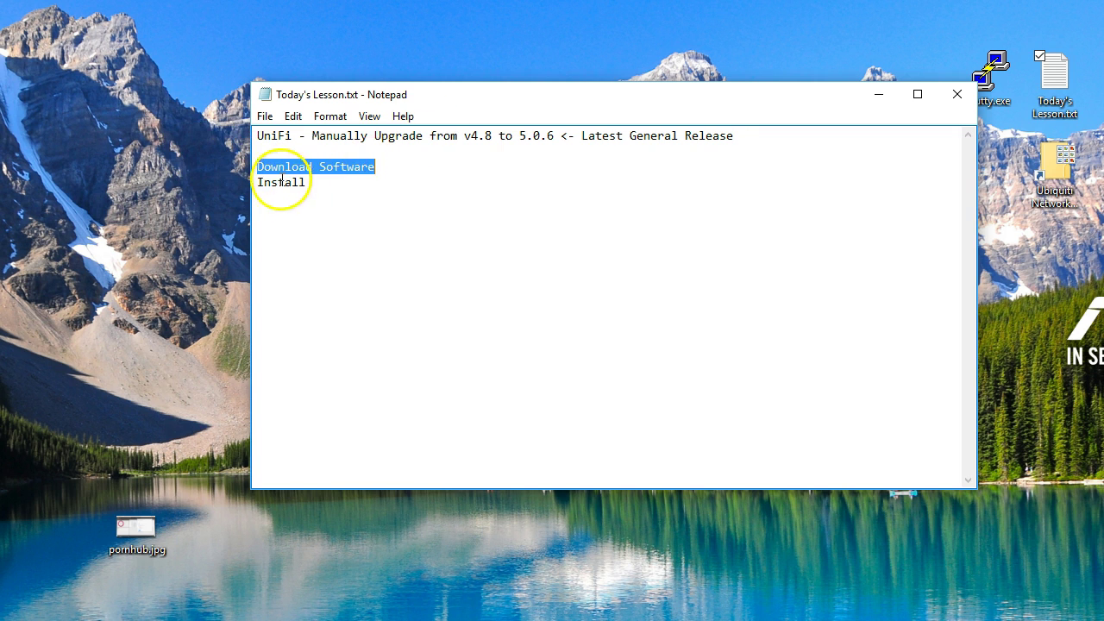
{"action": "left_click_drag", "start_coordinate": [257, 181], "coordinate": [333, 186]}
{"action": "left_click", "coordinate": [346, 200]}
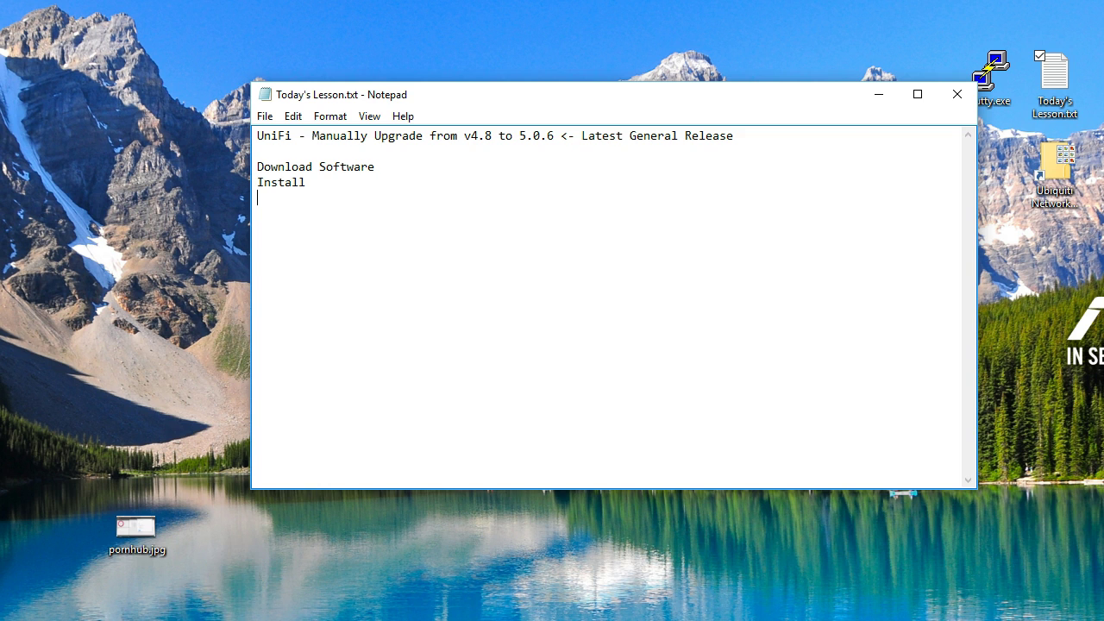
{"action": "key", "text": "alt+Tab"}
{"action": "left_click_drag", "start_coordinate": [402, 118], "coordinate": [493, 187]}
Add '-SSH Into Ubuntu/Debian Server' and '-WGET software' lines under Download Software
{"action": "left_click", "coordinate": [386, 167]}
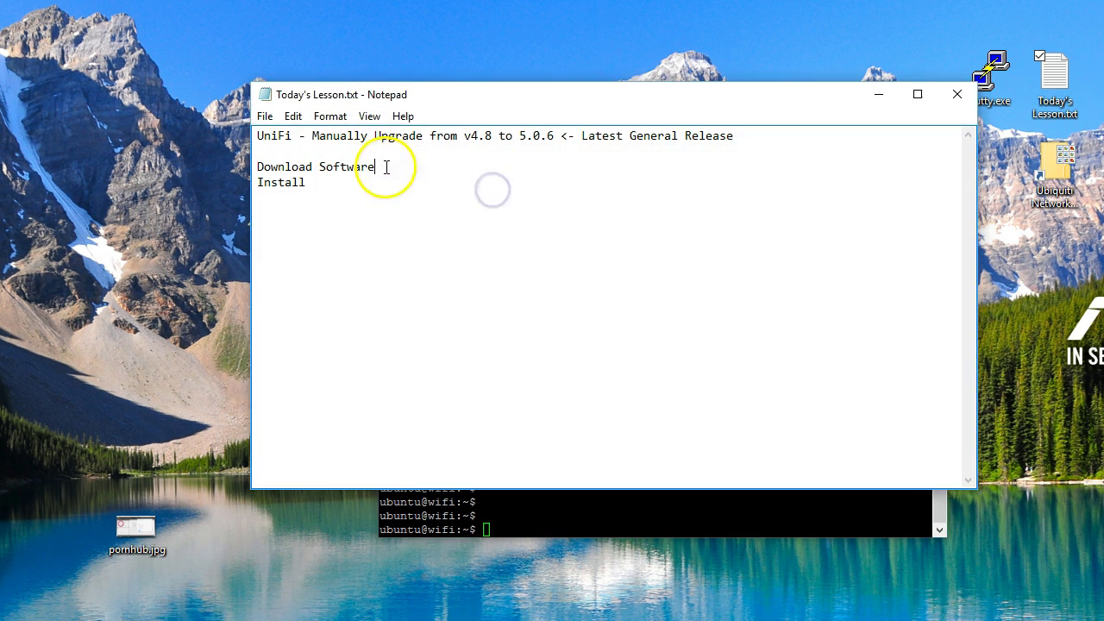
{"action": "key", "text": "Return"}
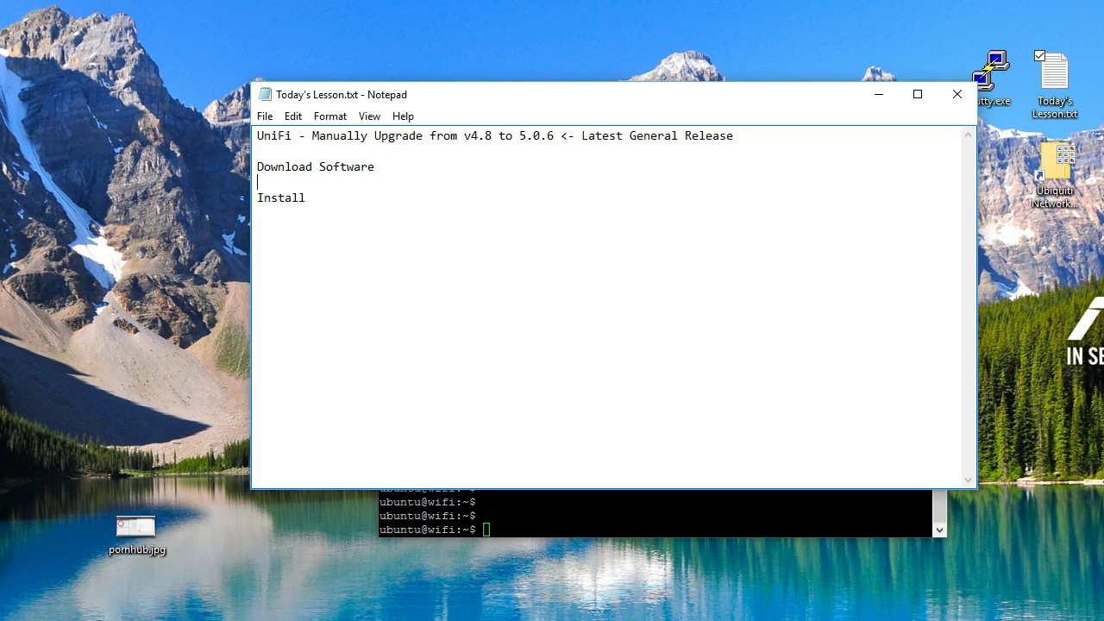
{"action": "type", "text": "-SSH Into Ubuntu/Debian Ser"}
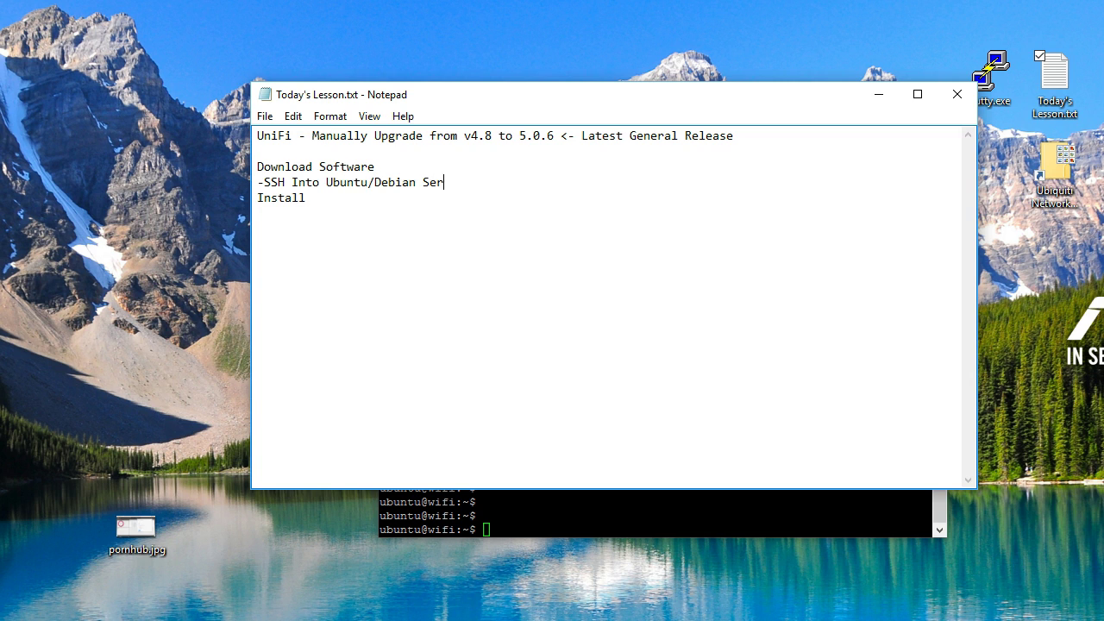
{"action": "type", "text": "ver"}
{"action": "key", "text": "Return"}
{"action": "type", "text": "-W"}
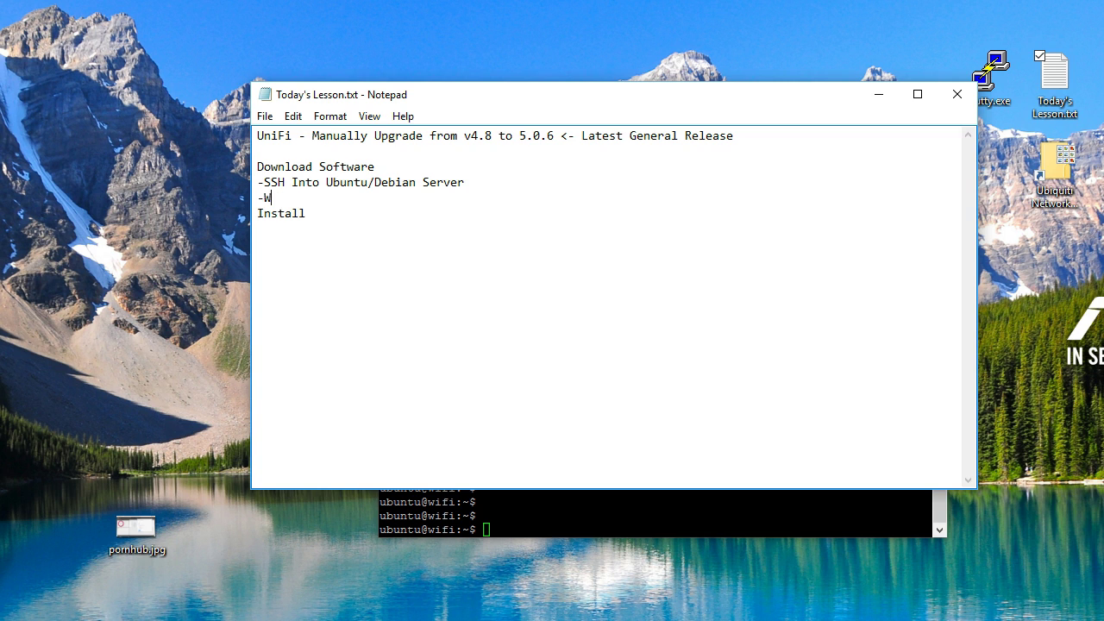
{"action": "type", "text": "GET software"}
{"action": "key", "text": "Return"}
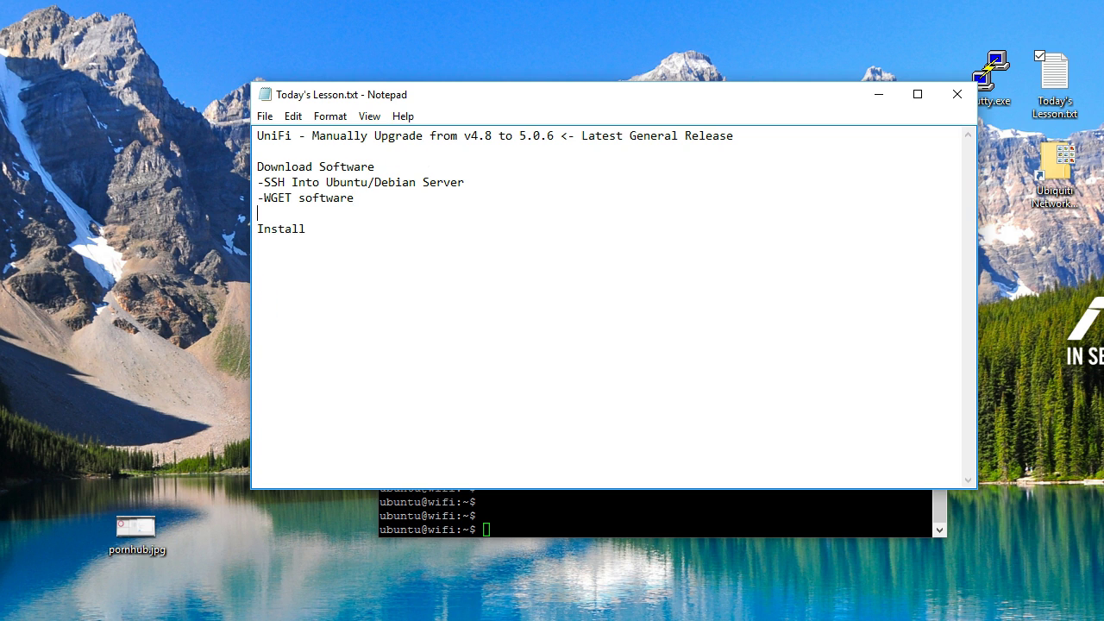
{"action": "key", "text": "alt+Tab"}
Load download.ubnt.com and show the UniFi downloads
{"action": "left_click", "coordinate": [263, 62]}
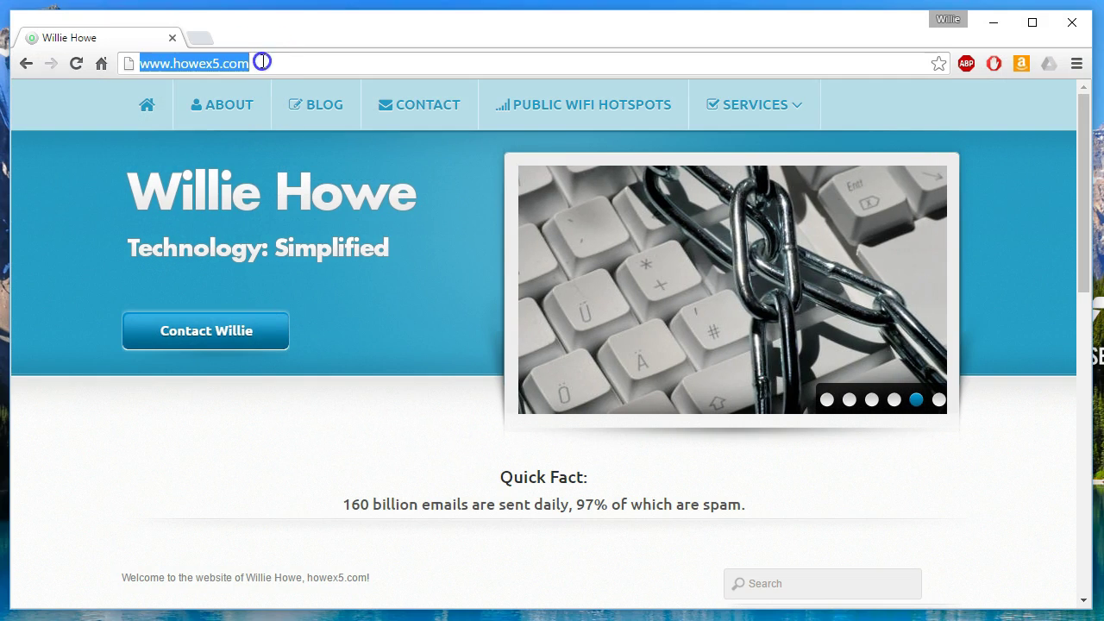
{"action": "type", "text": "download.ubnt.com"}
{"action": "key", "text": "Return"}
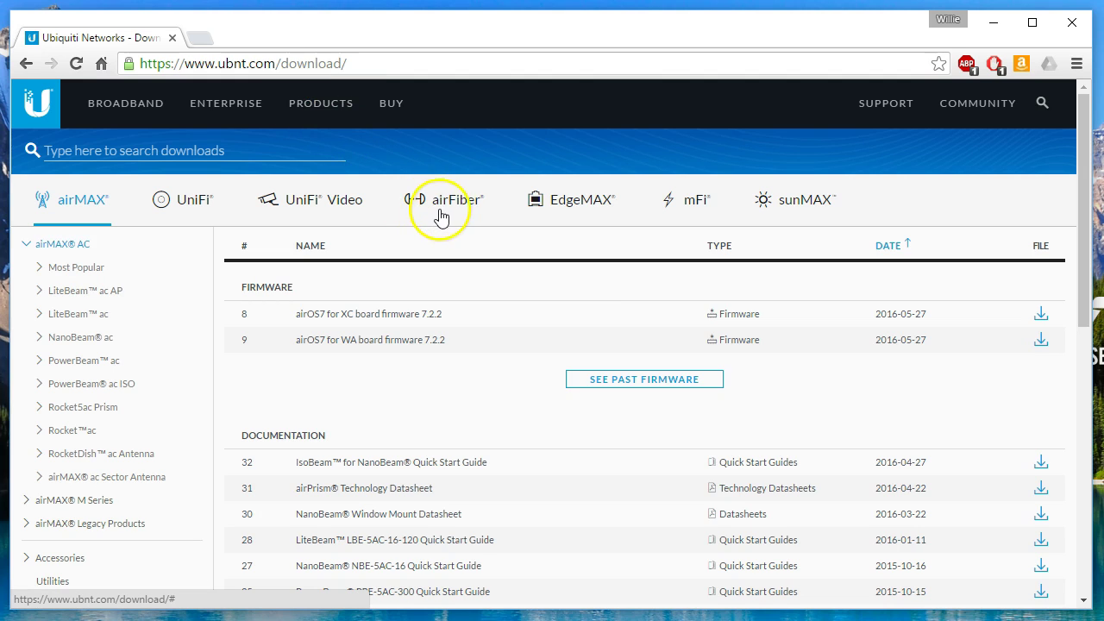
{"action": "left_click", "coordinate": [184, 202]}
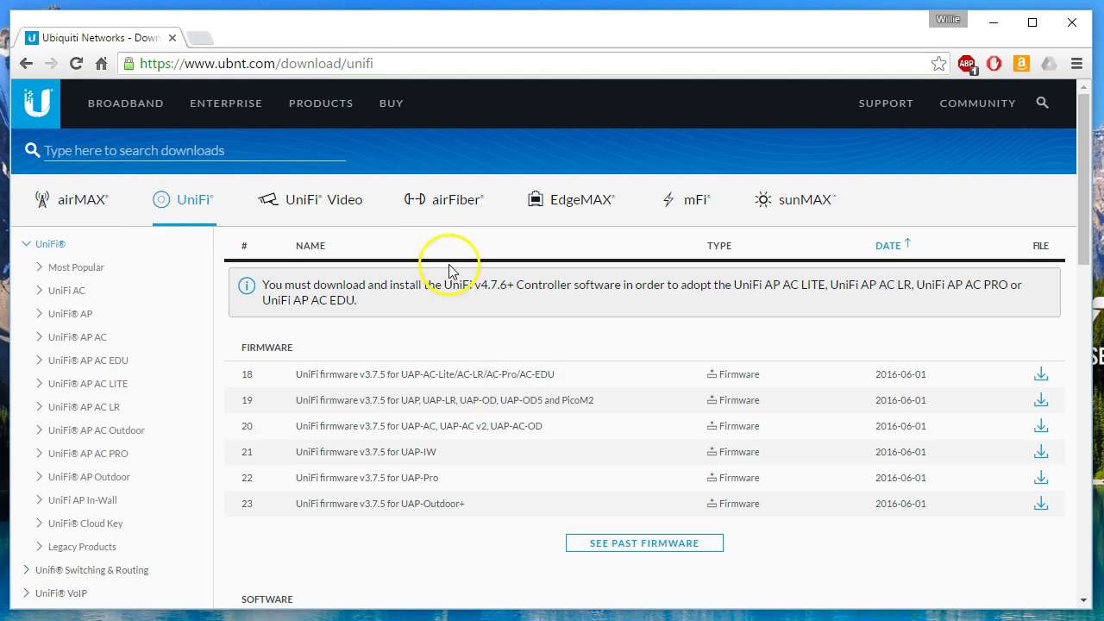
Copy the direct download URL of the UniFi v5.0.6 Debian/Ubuntu Linux controller
{"action": "scroll", "coordinate": [644, 457], "scroll_direction": "down", "scroll_amount": 4}
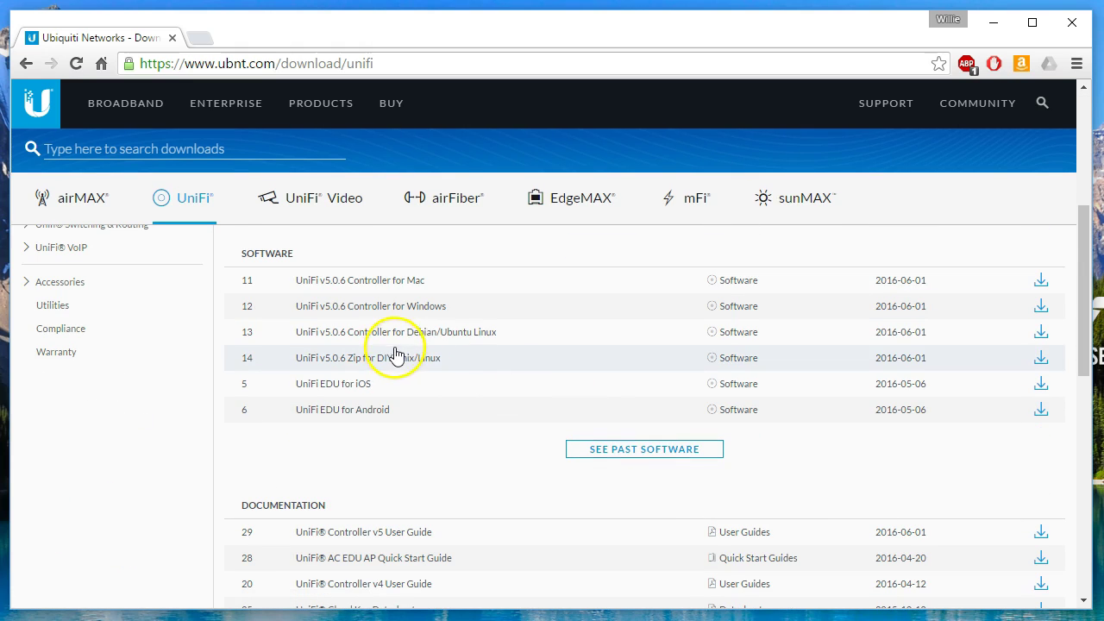
{"action": "left_click", "coordinate": [1041, 333]}
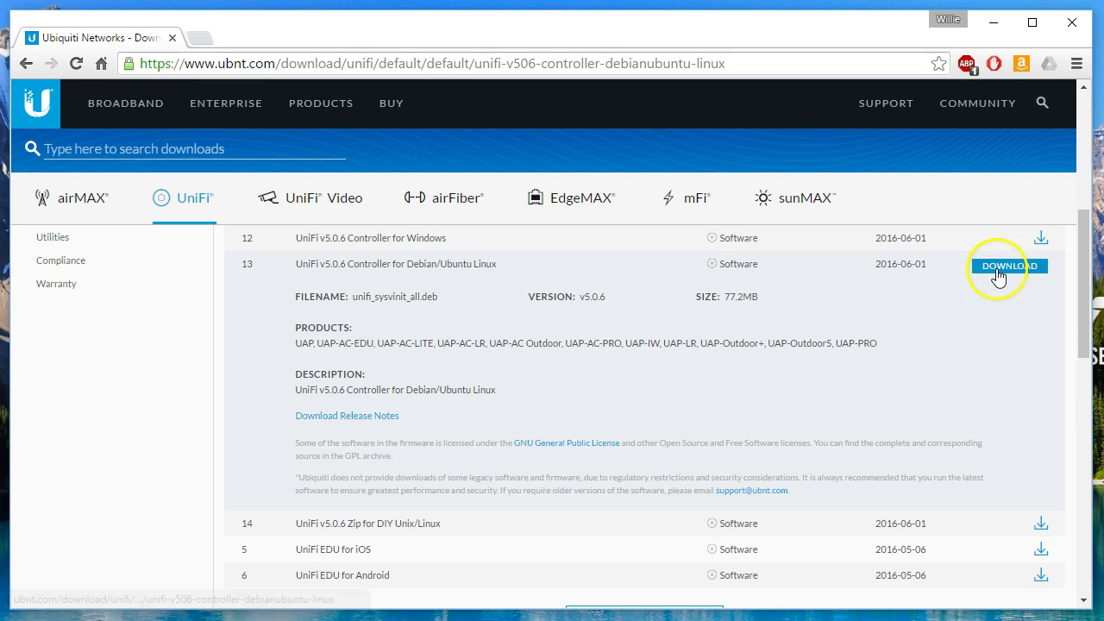
{"action": "left_click", "coordinate": [998, 272]}
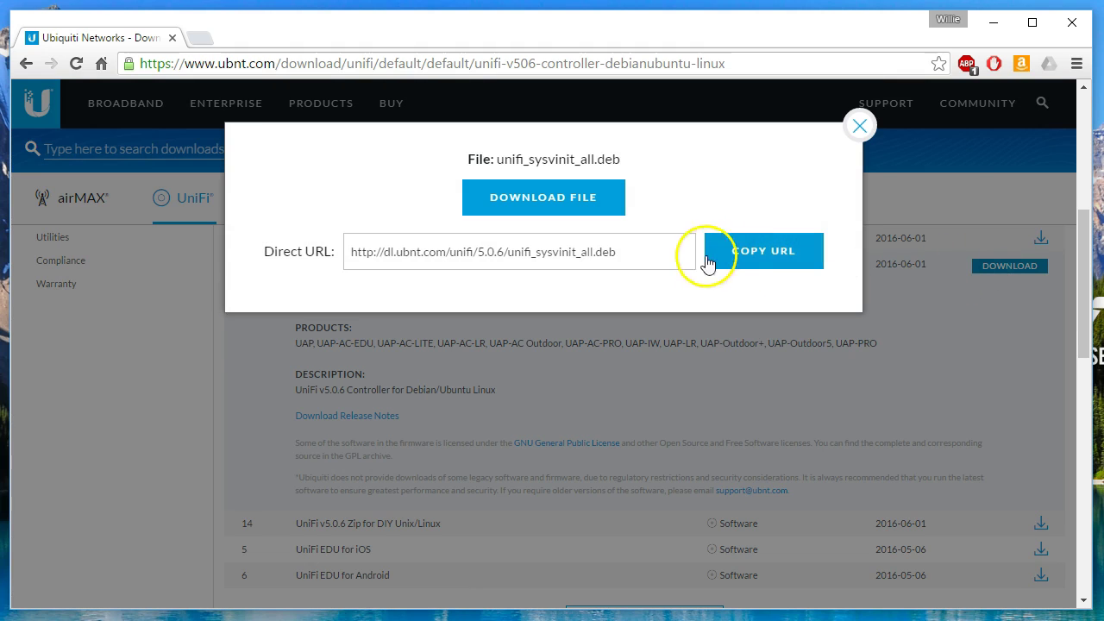
{"action": "left_click_drag", "start_coordinate": [624, 251], "coordinate": [217, 251]}
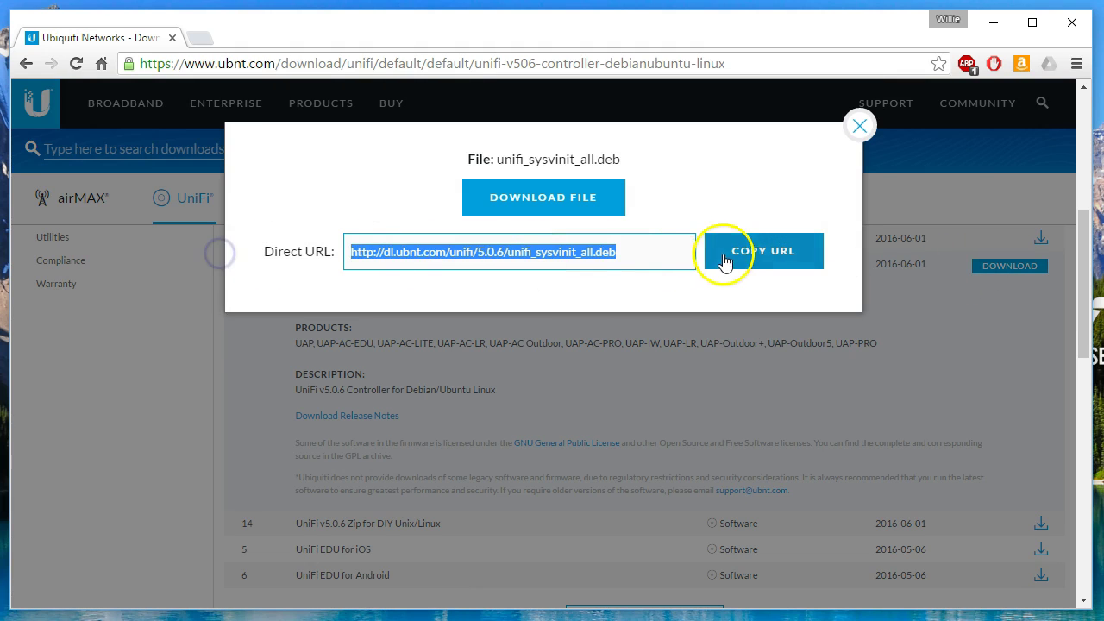
{"action": "right_click", "coordinate": [614, 253]}
{"action": "left_click", "coordinate": [623, 285]}
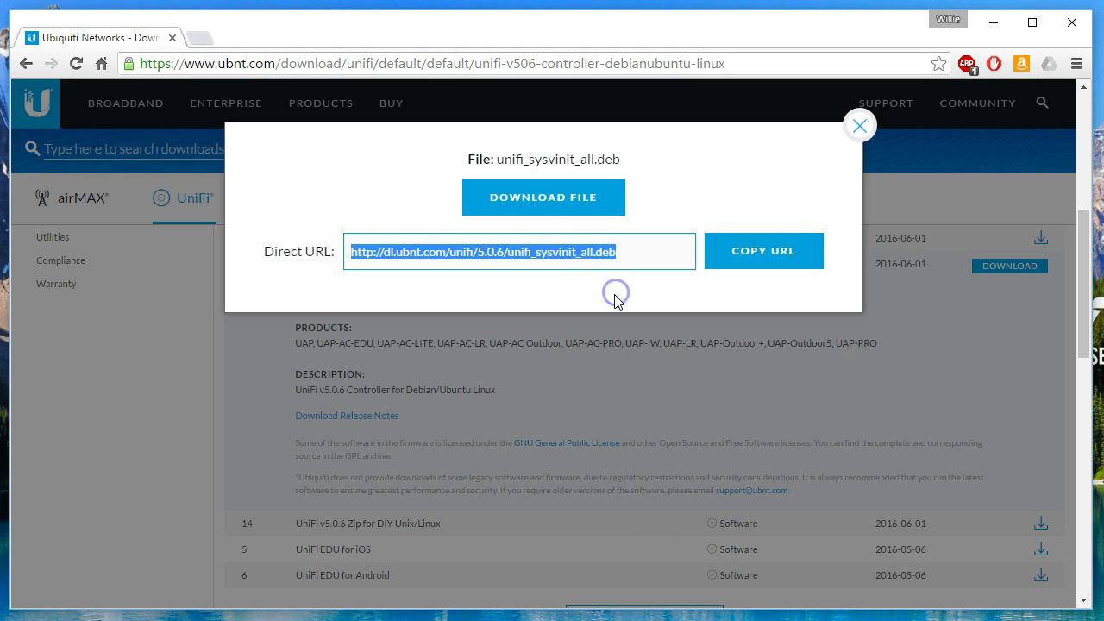
{"action": "left_click", "coordinate": [387, 600]}
Download unifi_sysvinit_all.deb to the server by running wget with the copied URL
{"action": "left_click", "coordinate": [504, 484]}
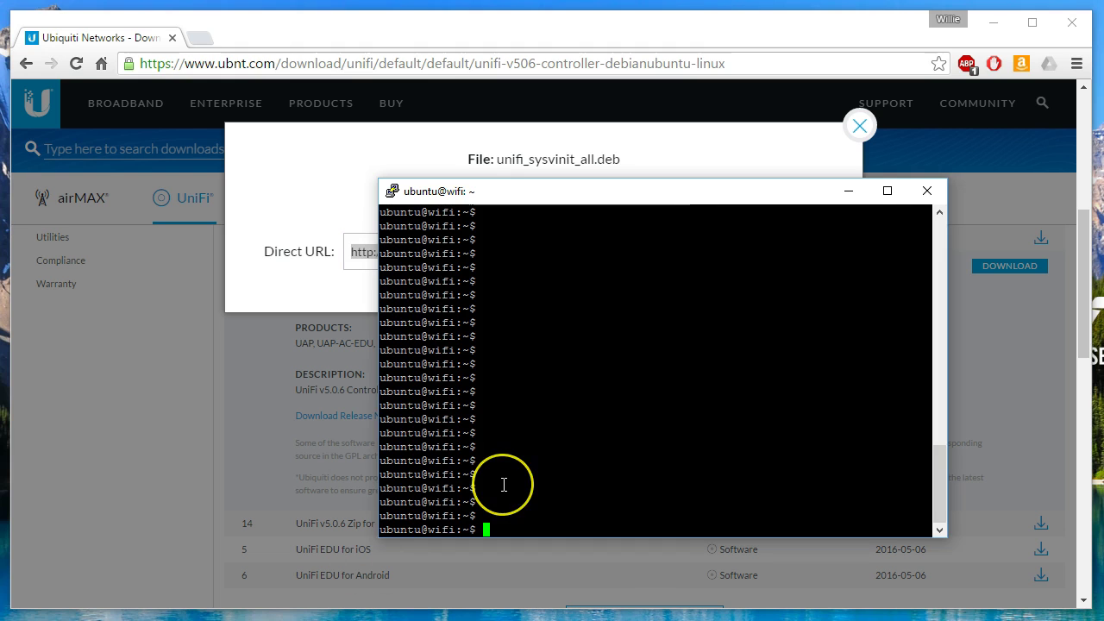
{"action": "type", "text": "wget"}
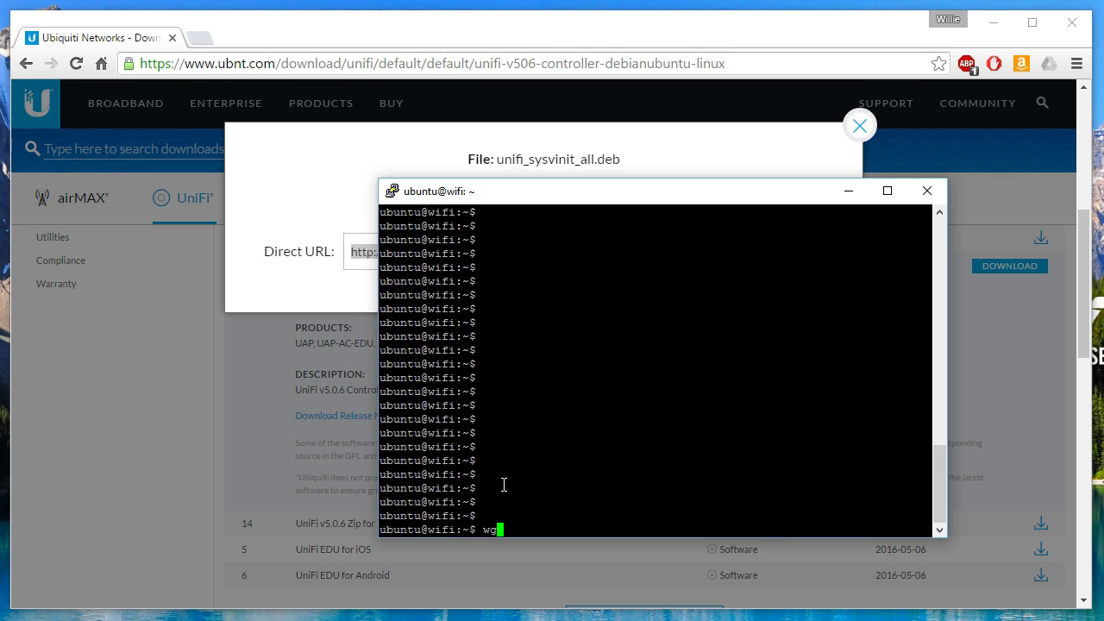
{"action": "right_click", "coordinate": [506, 486]}
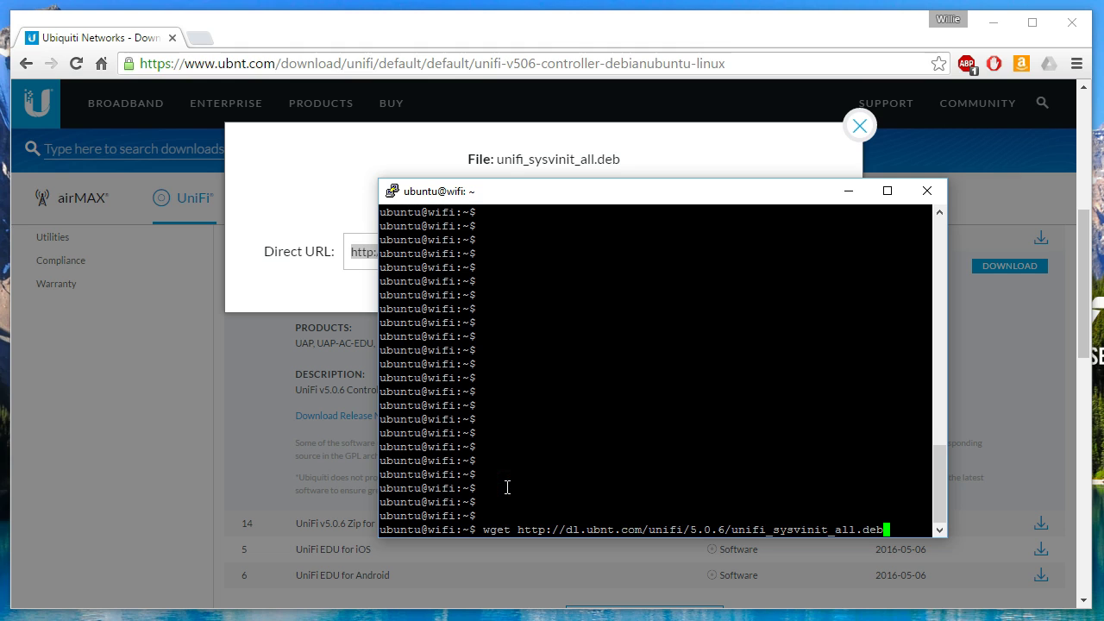
{"action": "key", "text": "Return"}
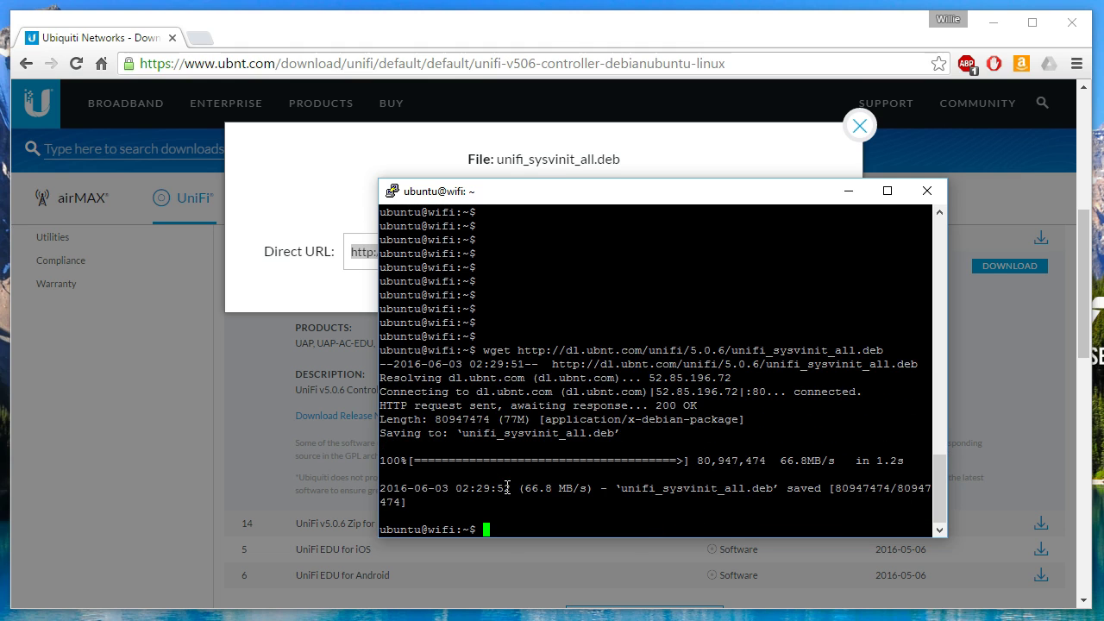
Run ls to confirm unifi_sysvinit_all.deb is present, and start the 'sudo dpkg' command
{"action": "key", "text": "Return"}
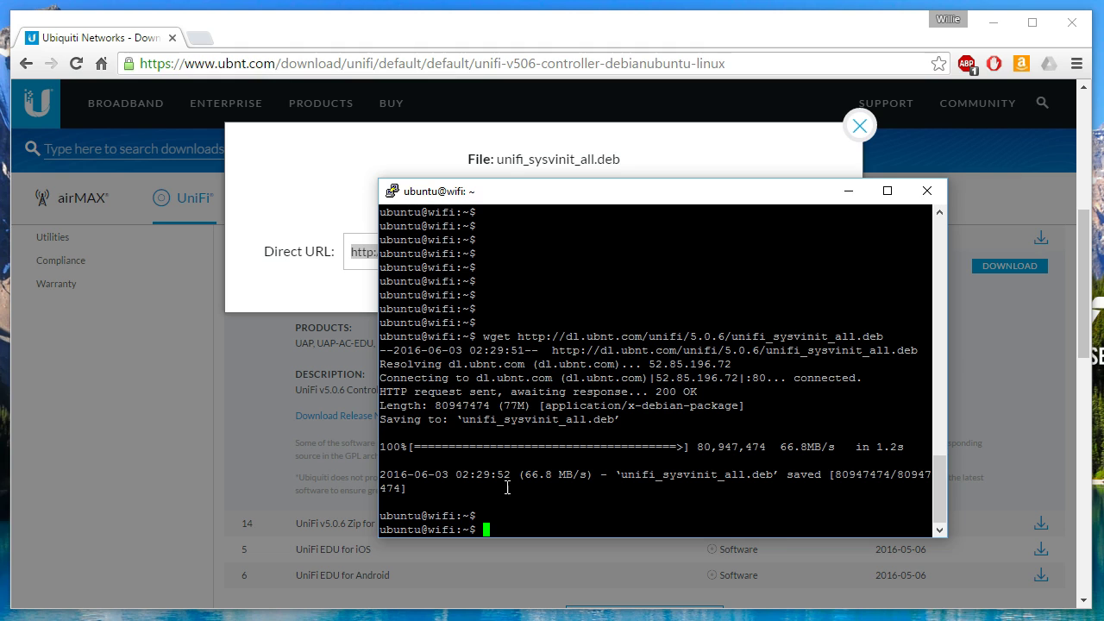
{"action": "key", "text": "Return"}
{"action": "type", "text": "ls"}
{"action": "key", "text": "Return"}
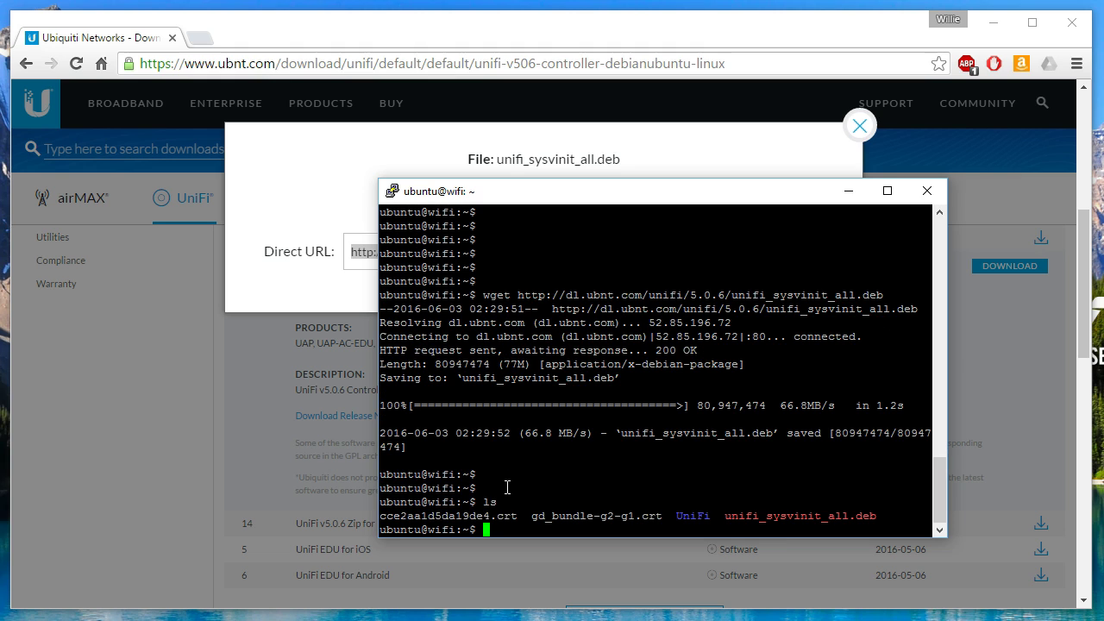
{"action": "type", "text": "sudo dpkg"}
{"action": "key", "text": "alt+Tab"}
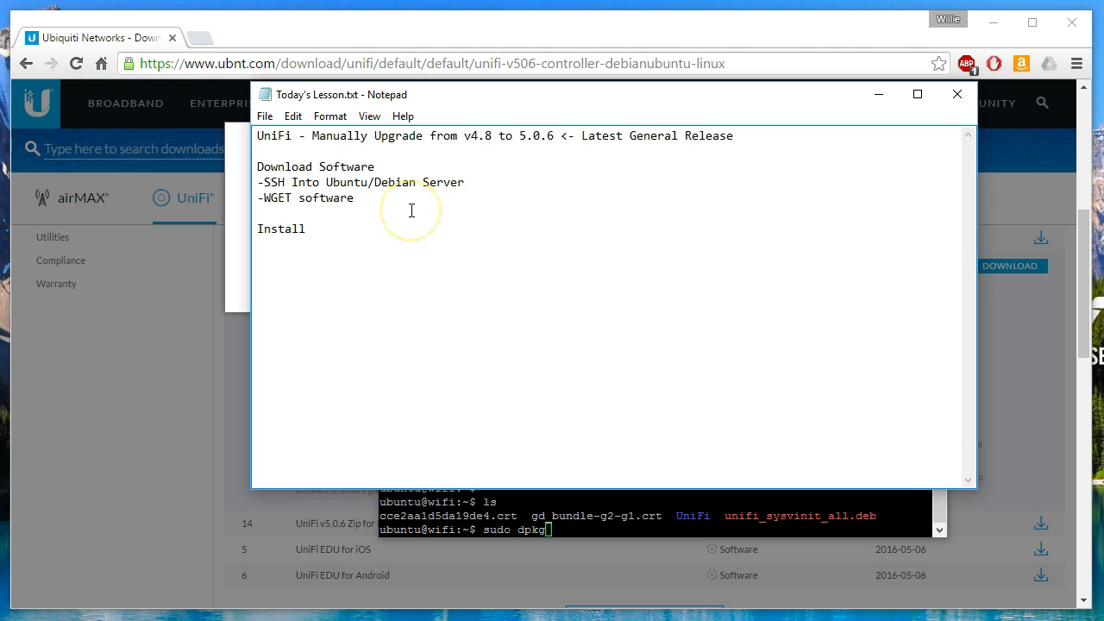
Add the reminder '--!!** Don't forget to make a backup' below the WGET line, before Install
{"action": "type", "text": "--!!** Don't forget to make a backup!!!!!!!**!!"}
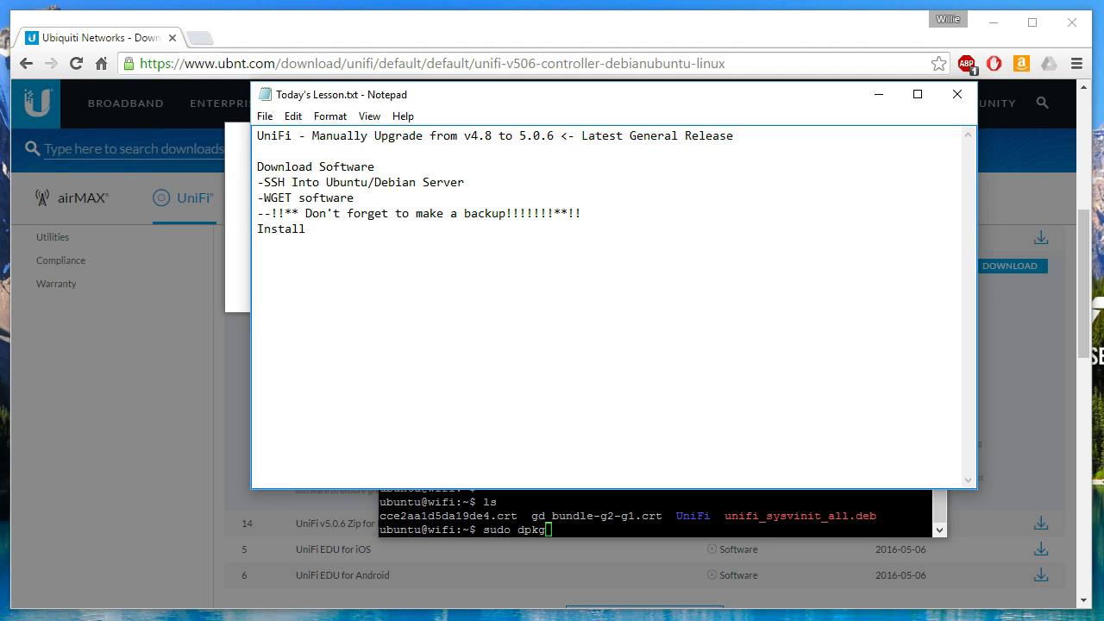
{"action": "key", "text": "Return"}
{"action": "key", "text": "Return"}
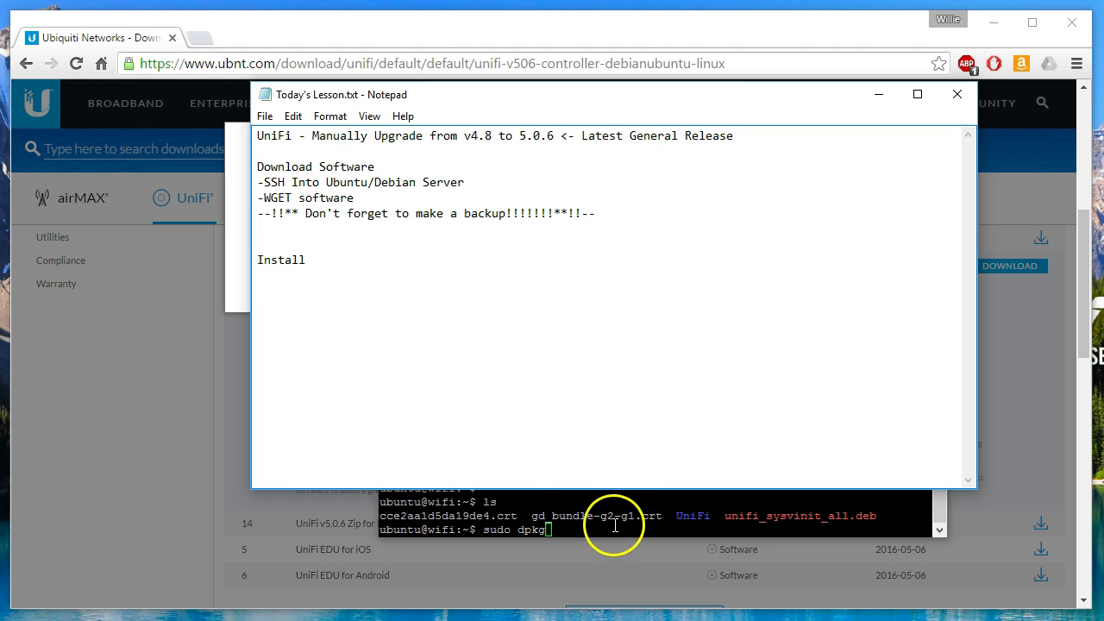
{"action": "left_click_drag", "start_coordinate": [369, 101], "coordinate": [334, 107]}
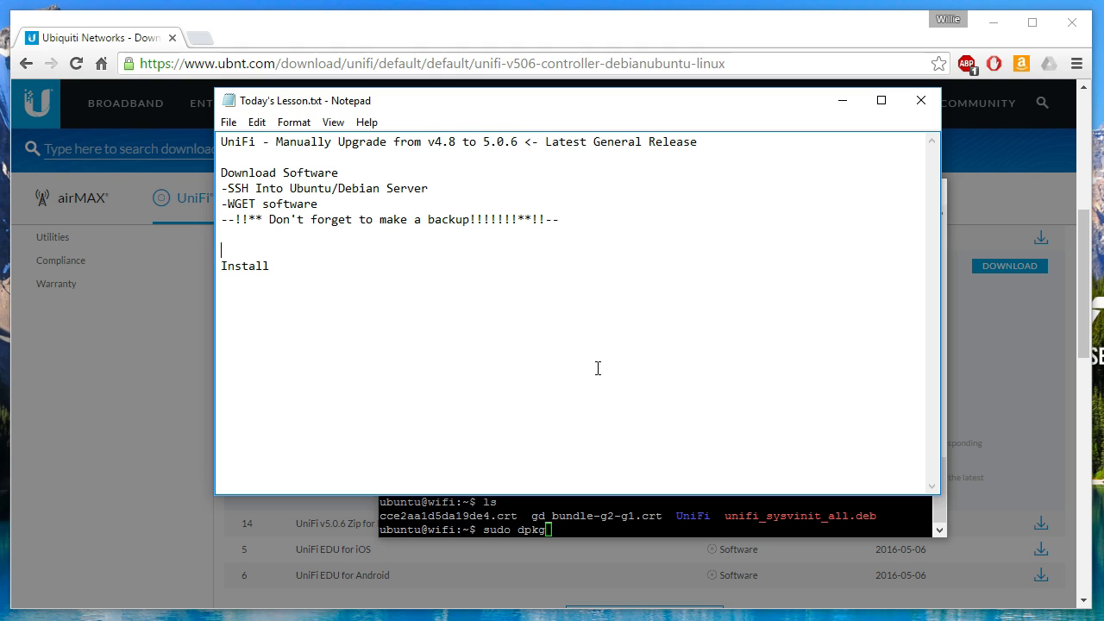
Install unifi_sysvinit_all.deb with 'sudo dpkg -i', upgrading UniFi from 4.8.14 to 5.0.6
{"action": "left_click", "coordinate": [671, 521]}
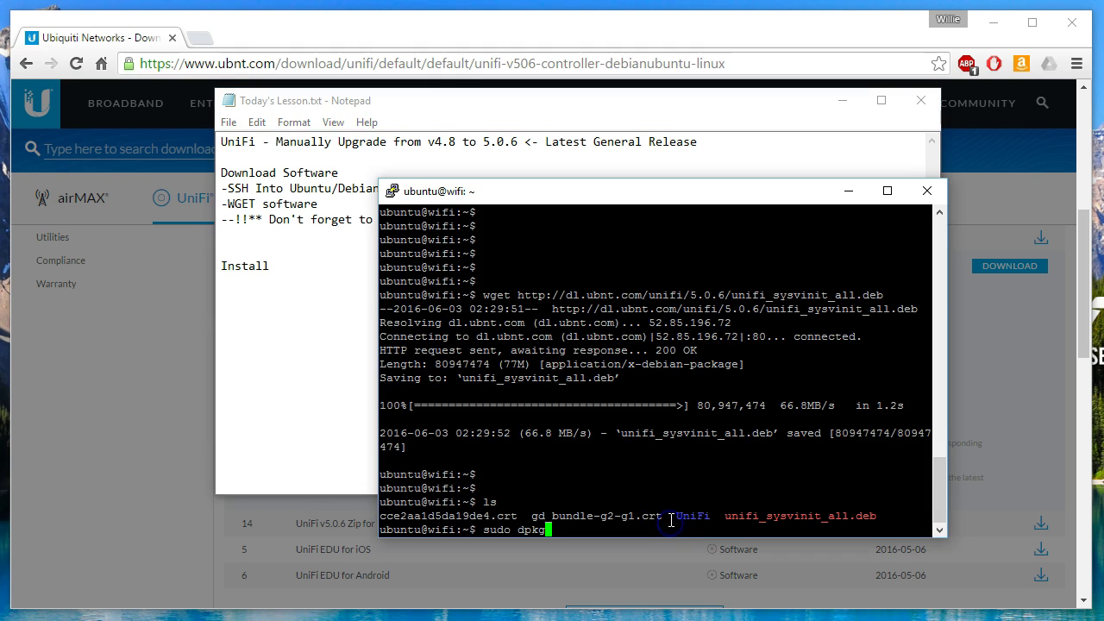
{"action": "type", "text": "-i "}
{"action": "type", "text": "un"}
{"action": "key", "text": "Tab"}
{"action": "key", "text": "BackSpace"}
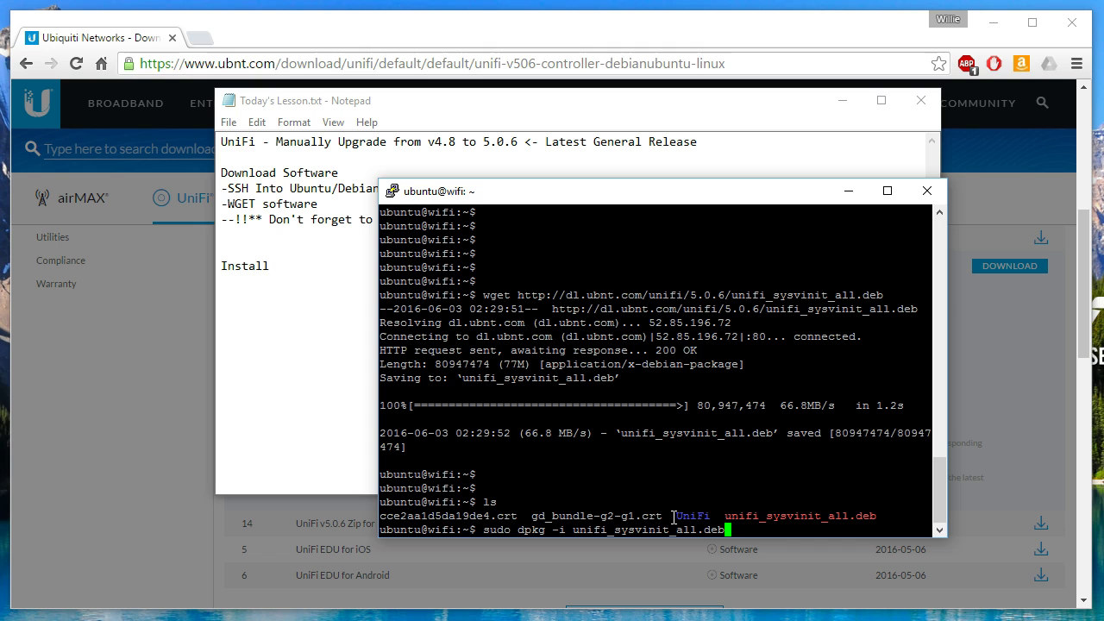
{"action": "key", "text": "Return"}
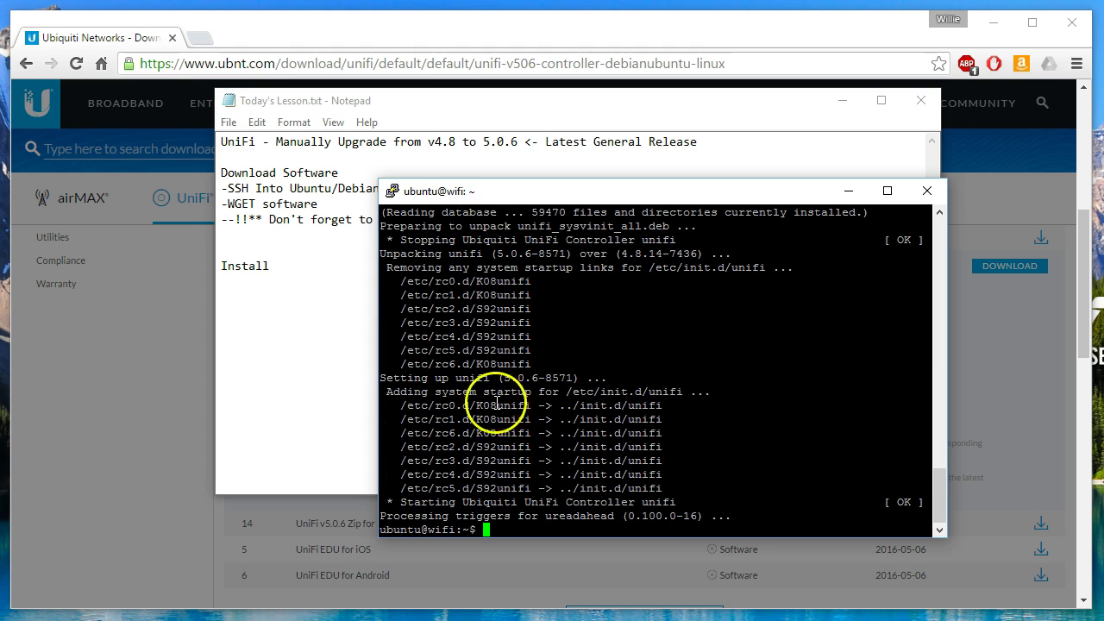
{"action": "left_click", "coordinate": [273, 264]}
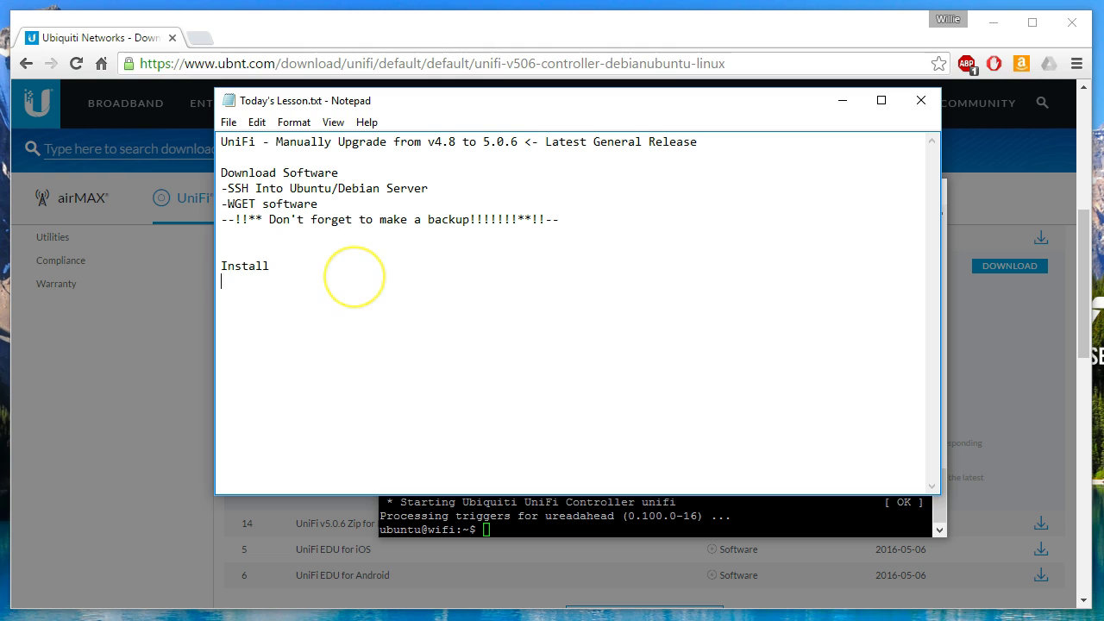
{"action": "type", "text": "-dpk"}
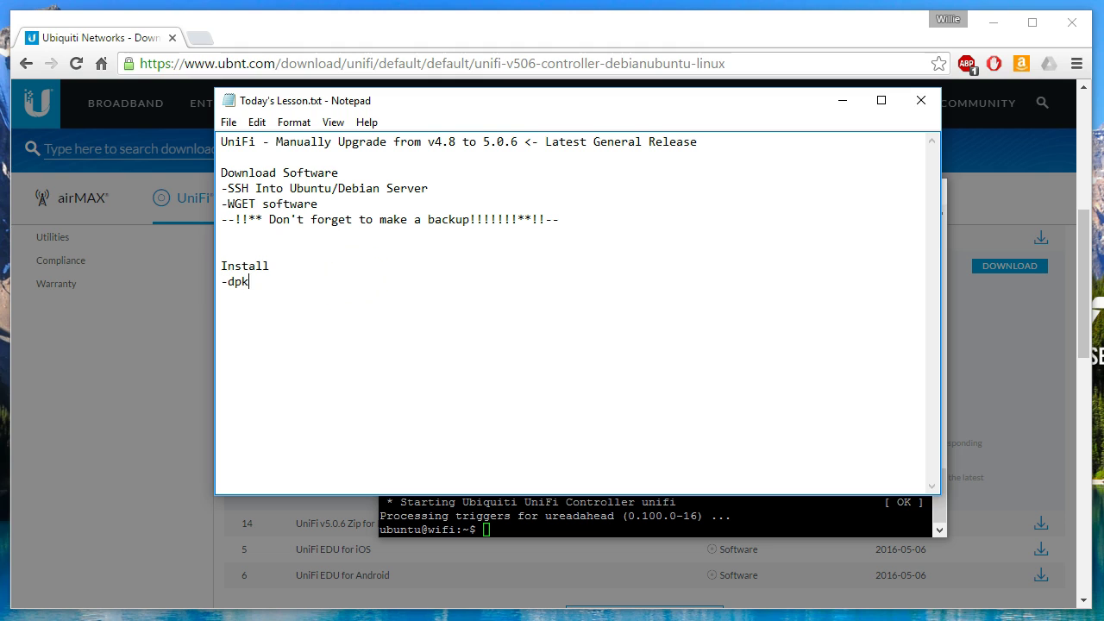
{"action": "type", "text": "g -i"}
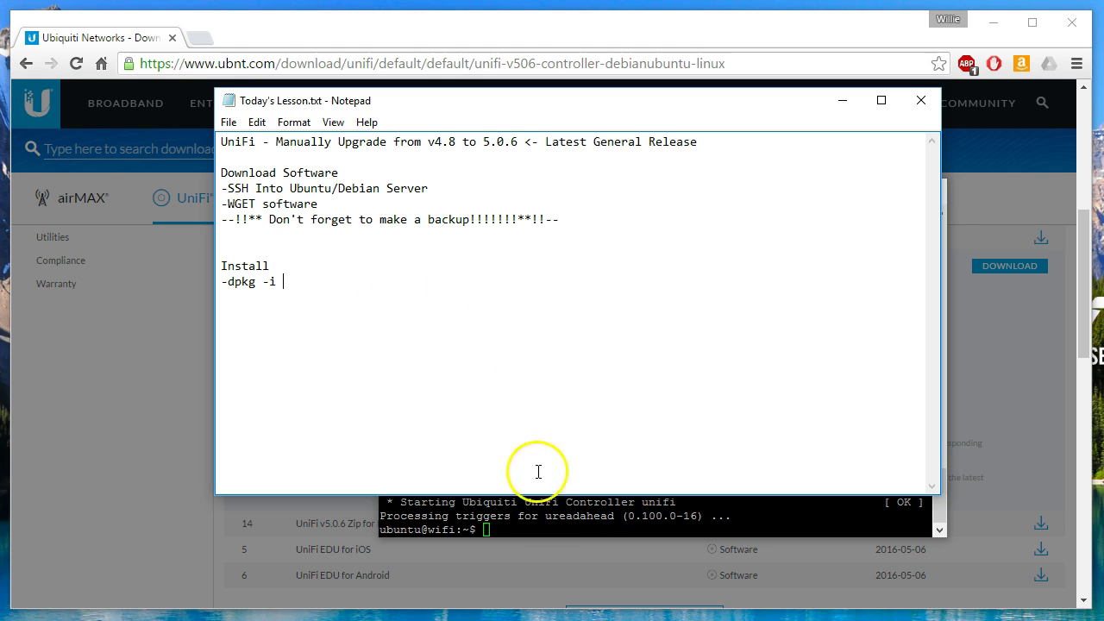
Note '-dpkg -i unifi_sysvinit_all.deb' and that the installer stops and upgrades UniFi, leaving only login
{"action": "left_click", "coordinate": [537, 523]}
{"action": "scroll", "coordinate": [562, 475], "scroll_direction": "up", "scroll_amount": 5}
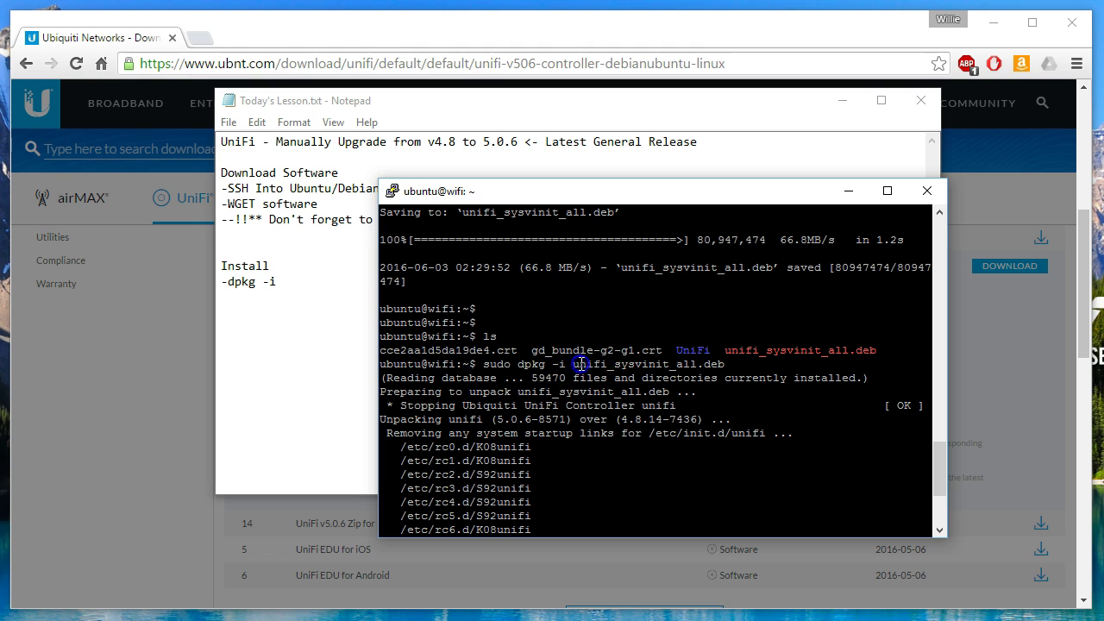
{"action": "left_click_drag", "start_coordinate": [572, 364], "coordinate": [723, 367]}
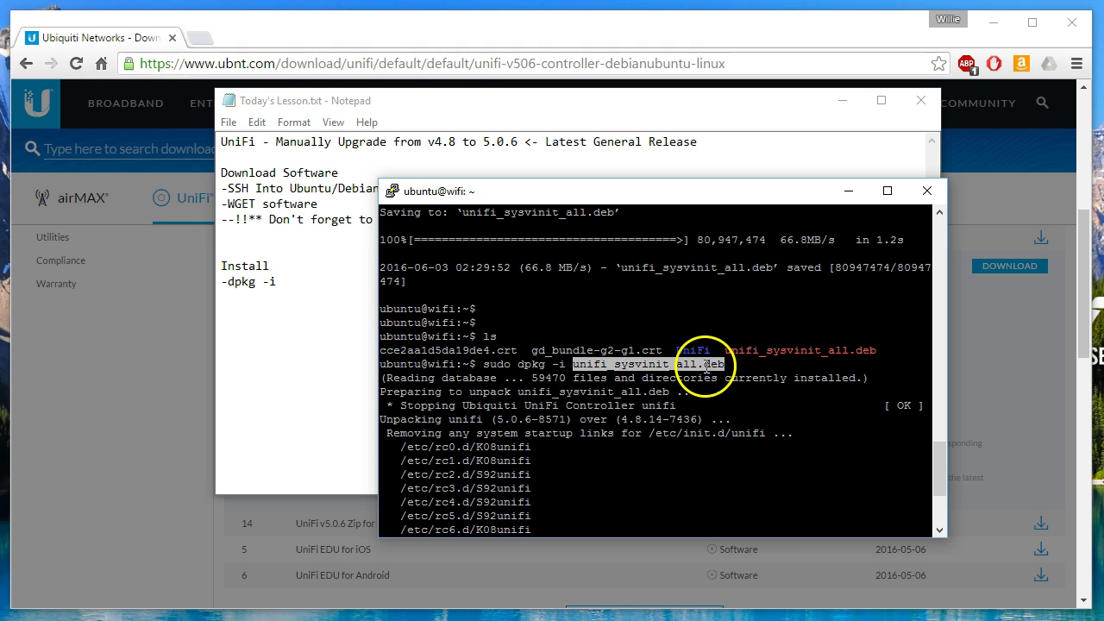
{"action": "left_click", "coordinate": [312, 283]}
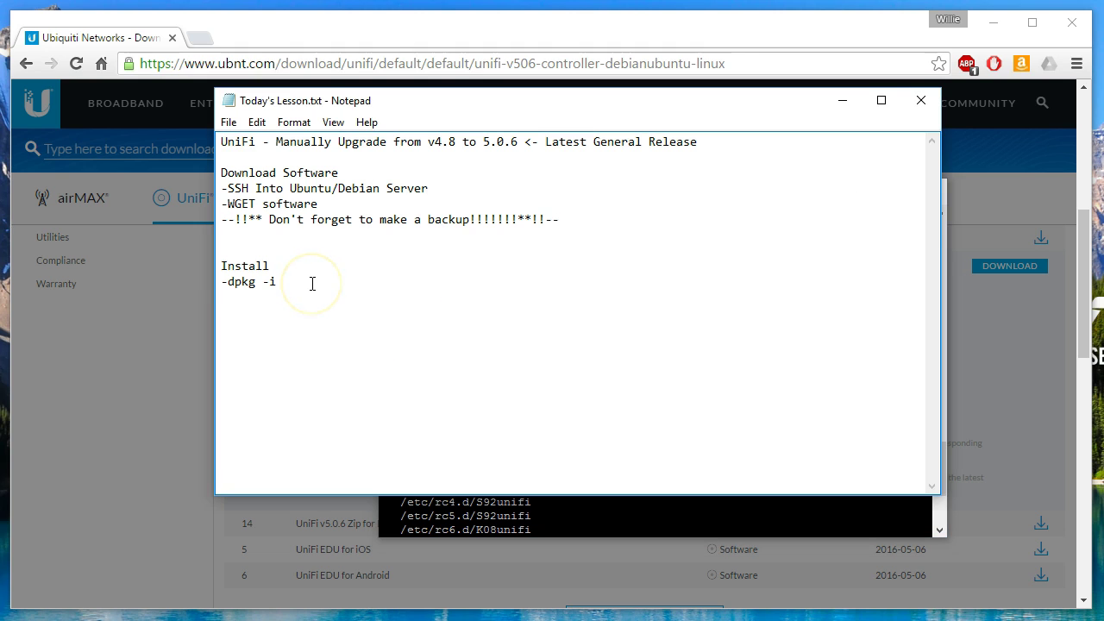
{"action": "type", "text": "unifi_sysvinit_all.deb"}
{"action": "type", "text": "Installer "}
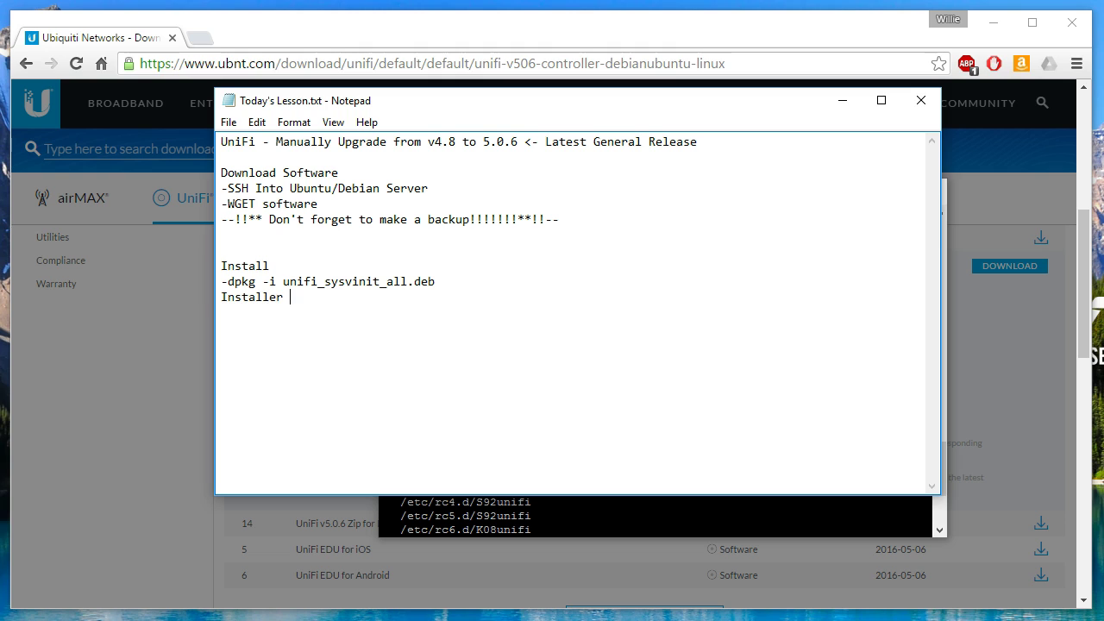
{"action": "type", "text": "will stop UniFi and "}
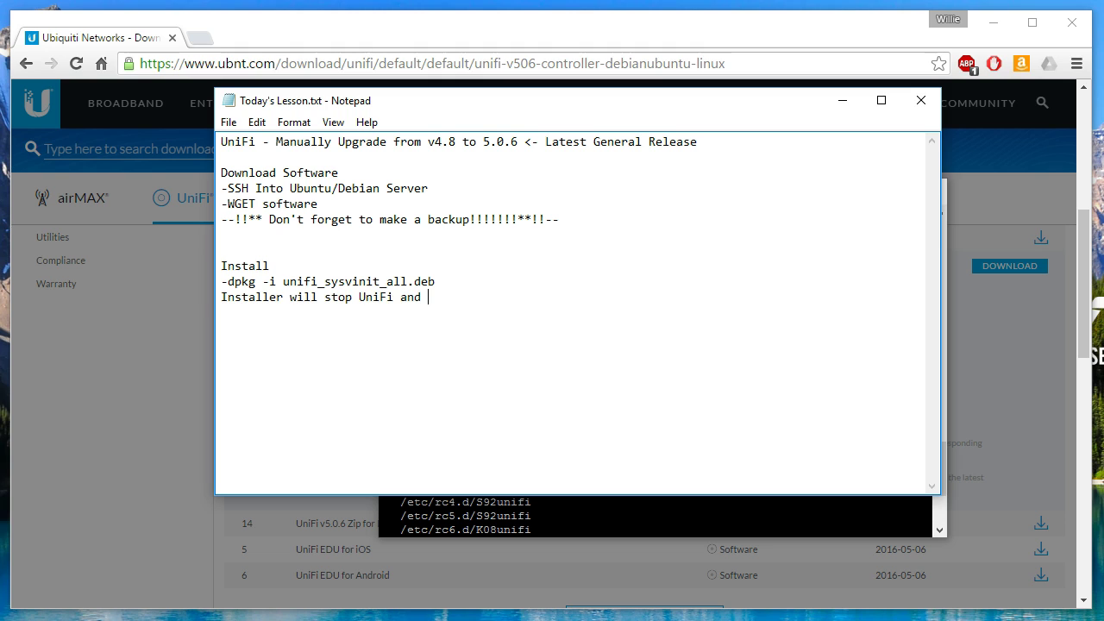
{"action": "type", "text": "upgrade the software.  Now"}
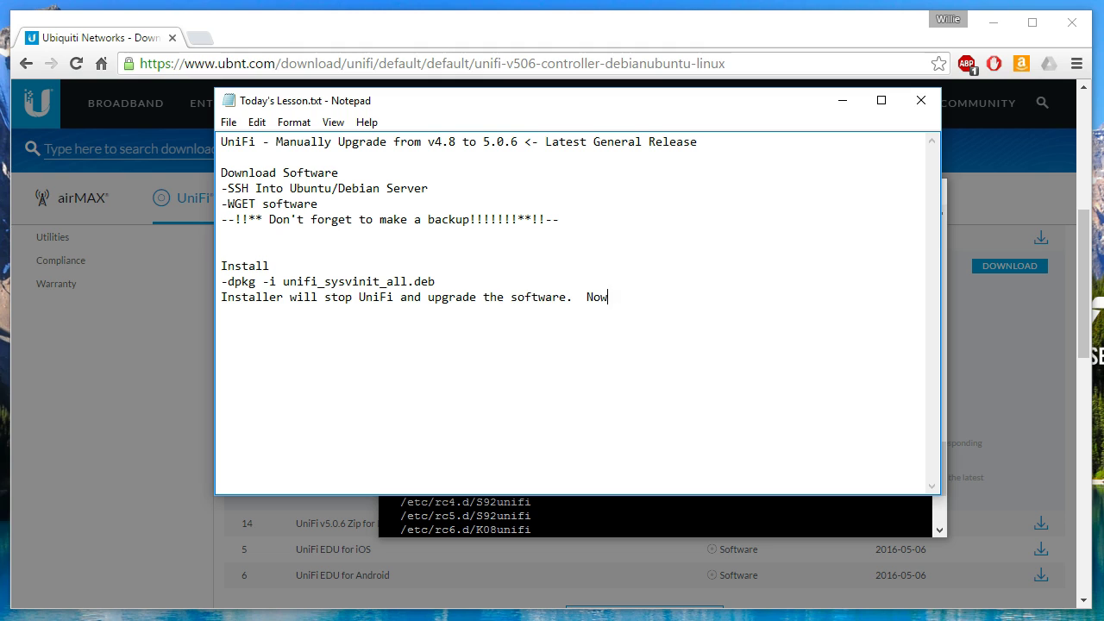
{"action": "type", "text": " all you have to do is log in!"}
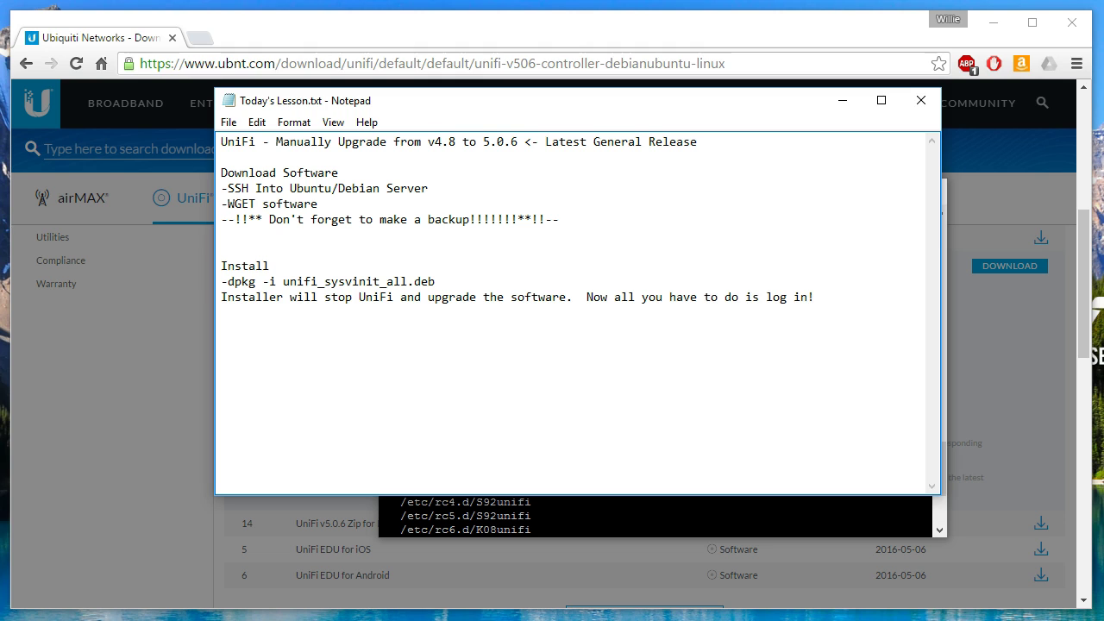
Log in to the upgraded 5.0.6 controller with the admin username and password
{"action": "left_click", "coordinate": [197, 64]}
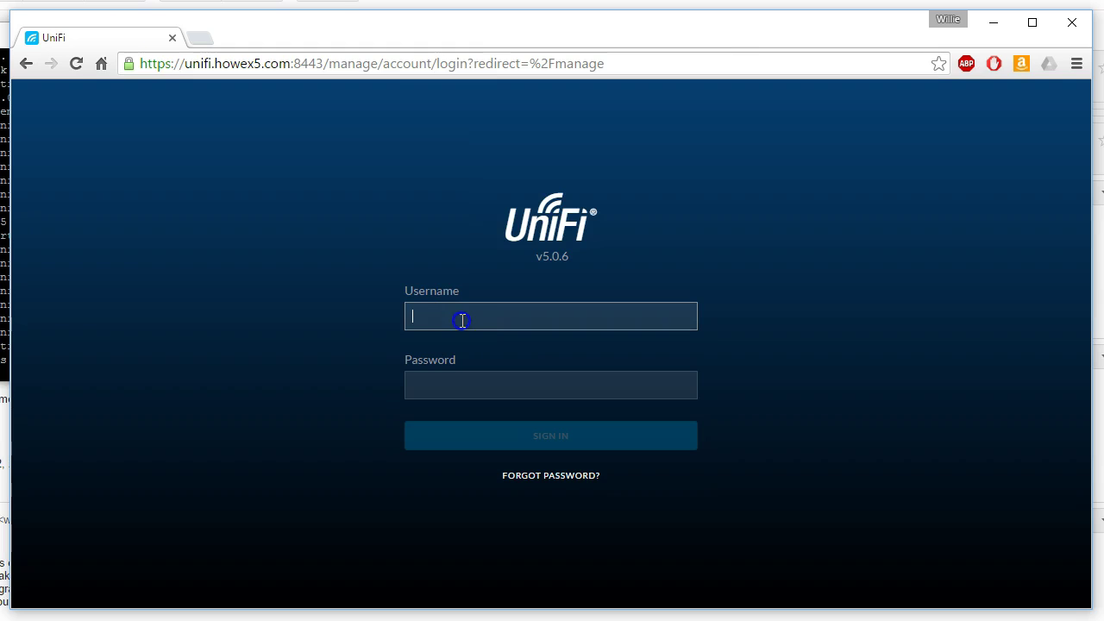
{"action": "left_click", "coordinate": [462, 320]}
{"action": "type", "text": "fightclub"}
{"action": "key", "text": "Tab"}
{"action": "type", "text": "f"}
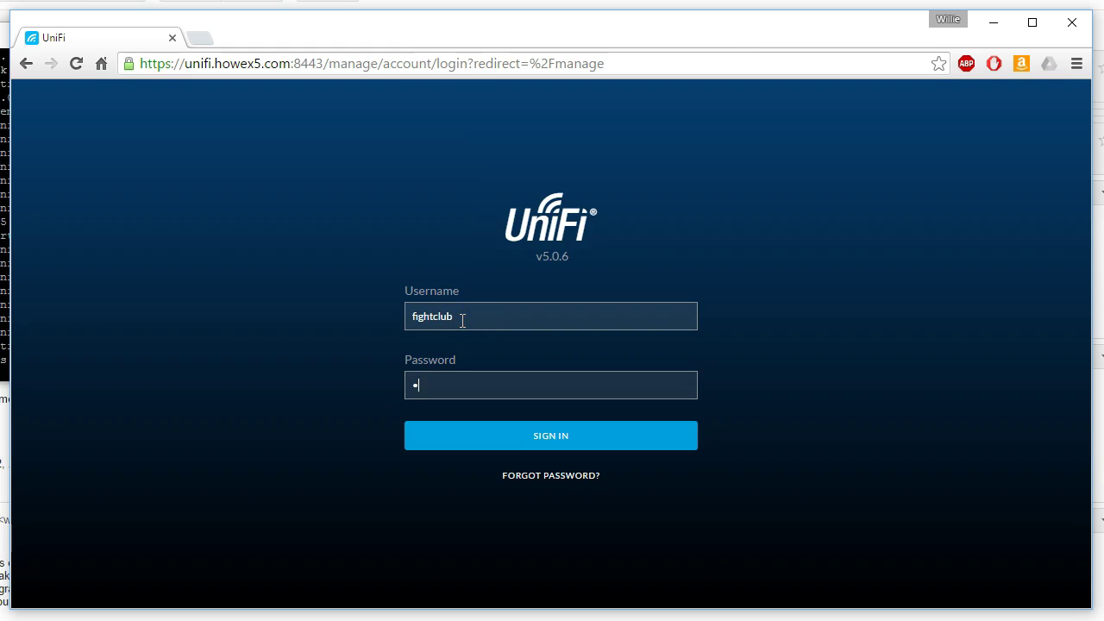
{"action": "type", "text": "**********"}
{"action": "key", "text": "Return"}
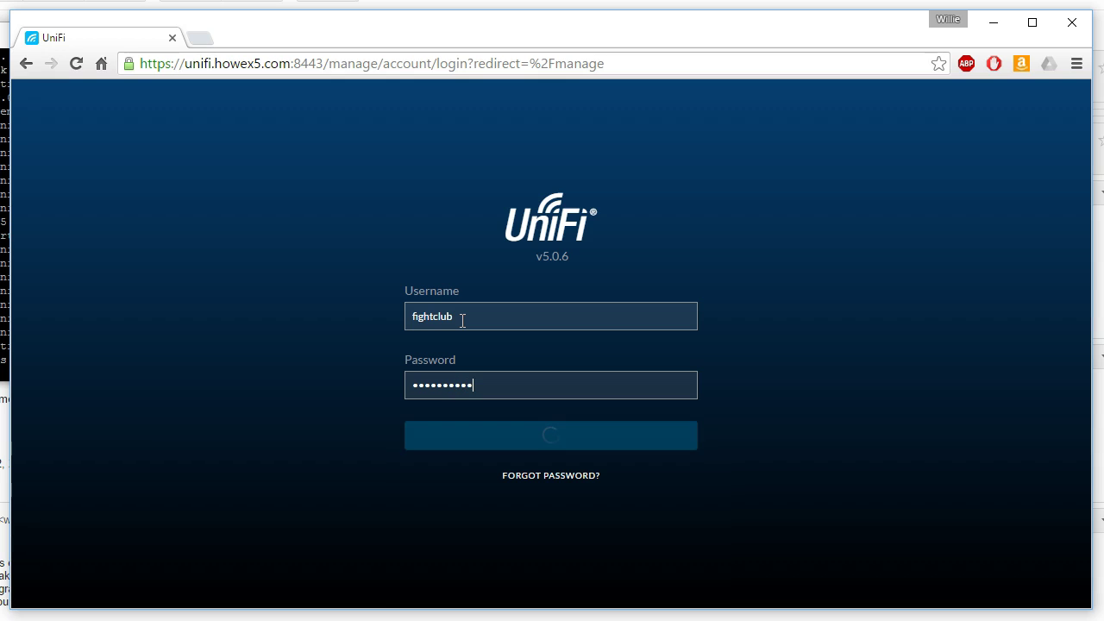
{"action": "left_click", "coordinate": [409, 371]}
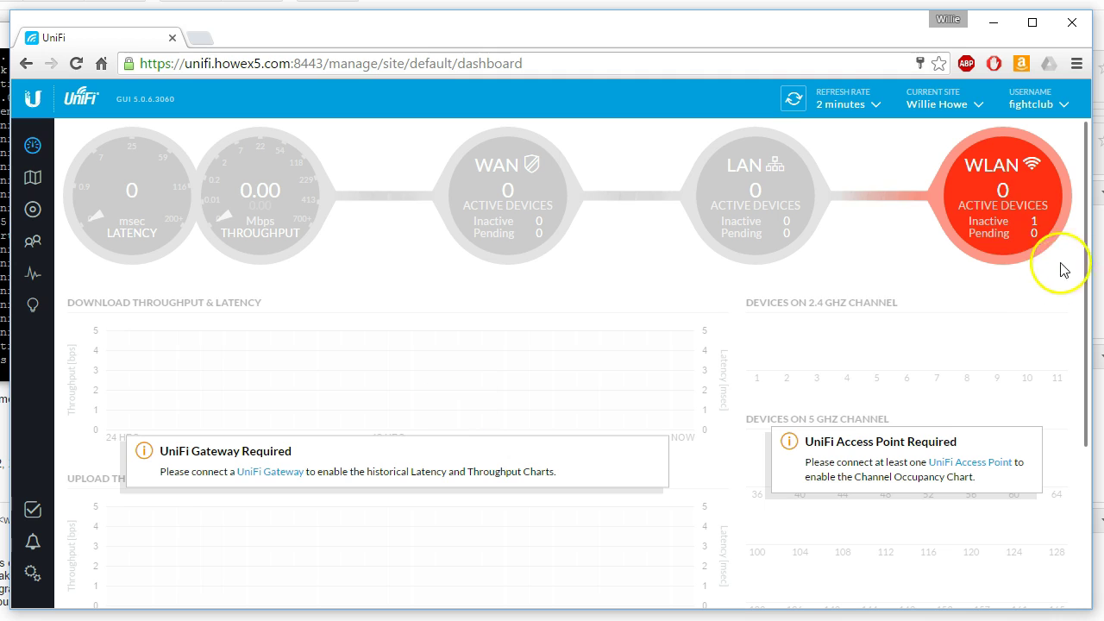
{"action": "mouse_move", "coordinate": [992, 213]}
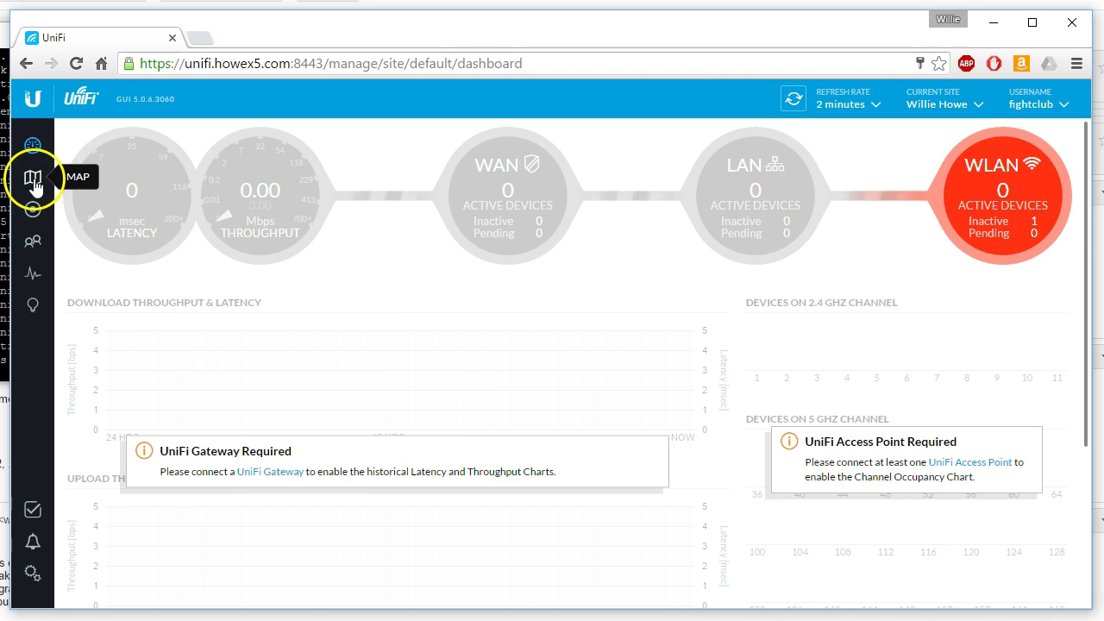
Open the devices list and keep the page refresh rate at 15 seconds
{"action": "left_click", "coordinate": [32, 211]}
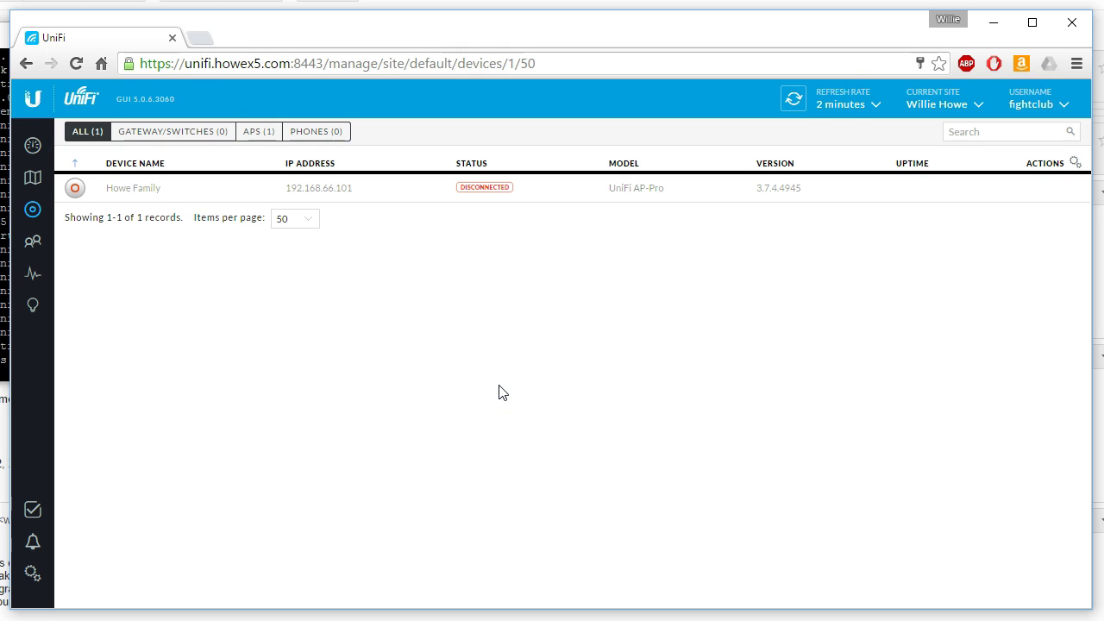
{"action": "left_click", "coordinate": [870, 105]}
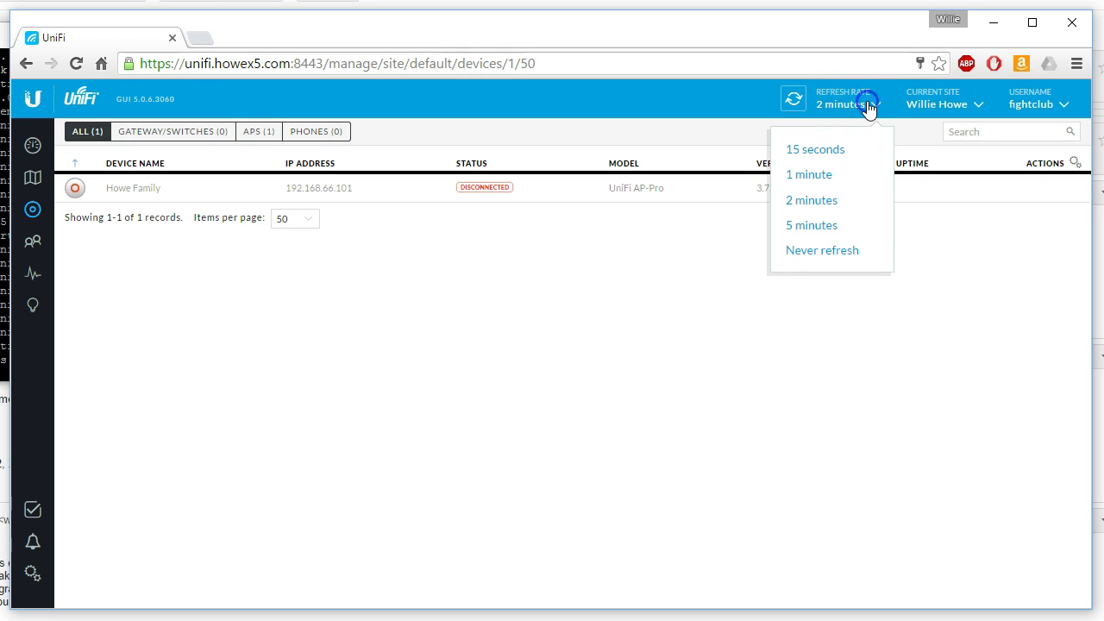
{"action": "left_click", "coordinate": [823, 152]}
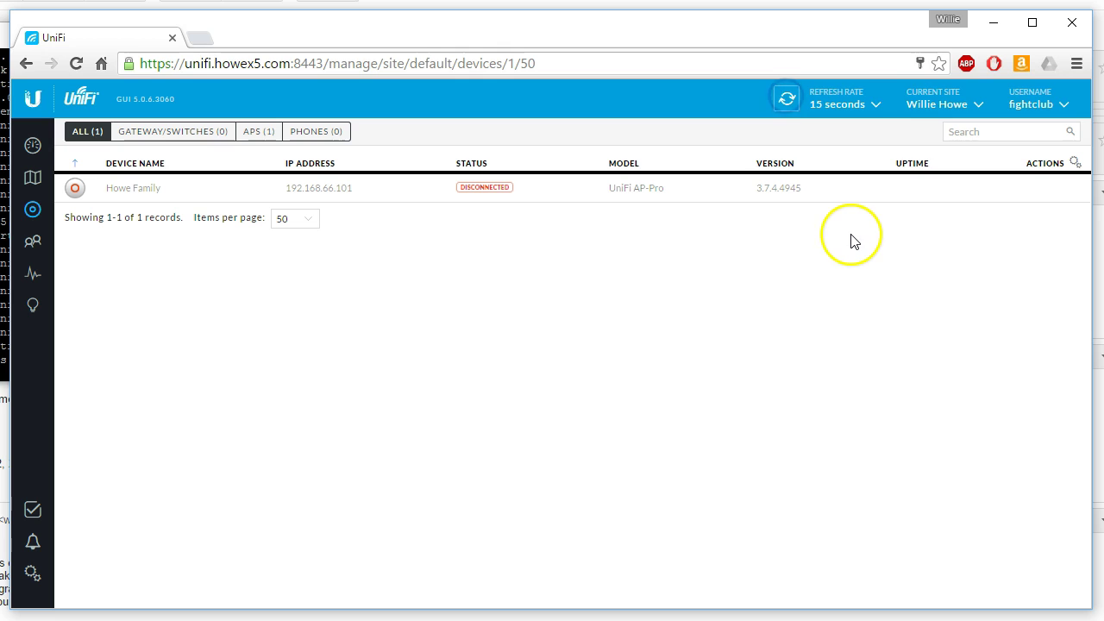
Review the all-sites overview and the account's interface preferences, closing both unchanged
{"action": "left_click", "coordinate": [945, 103]}
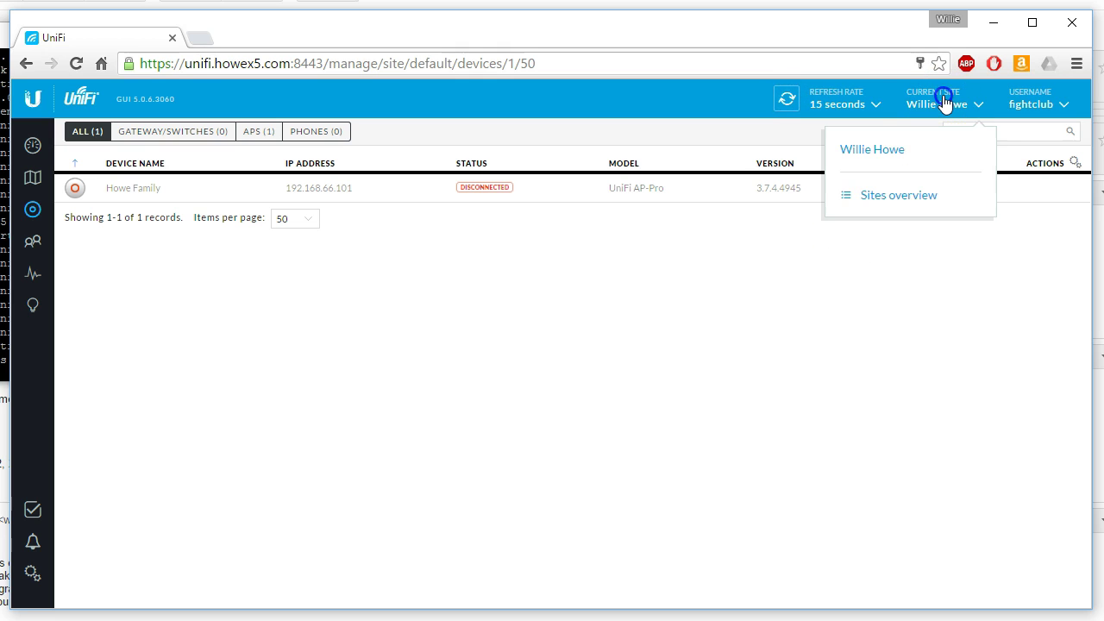
{"action": "left_click", "coordinate": [948, 104]}
{"action": "left_click", "coordinate": [973, 102]}
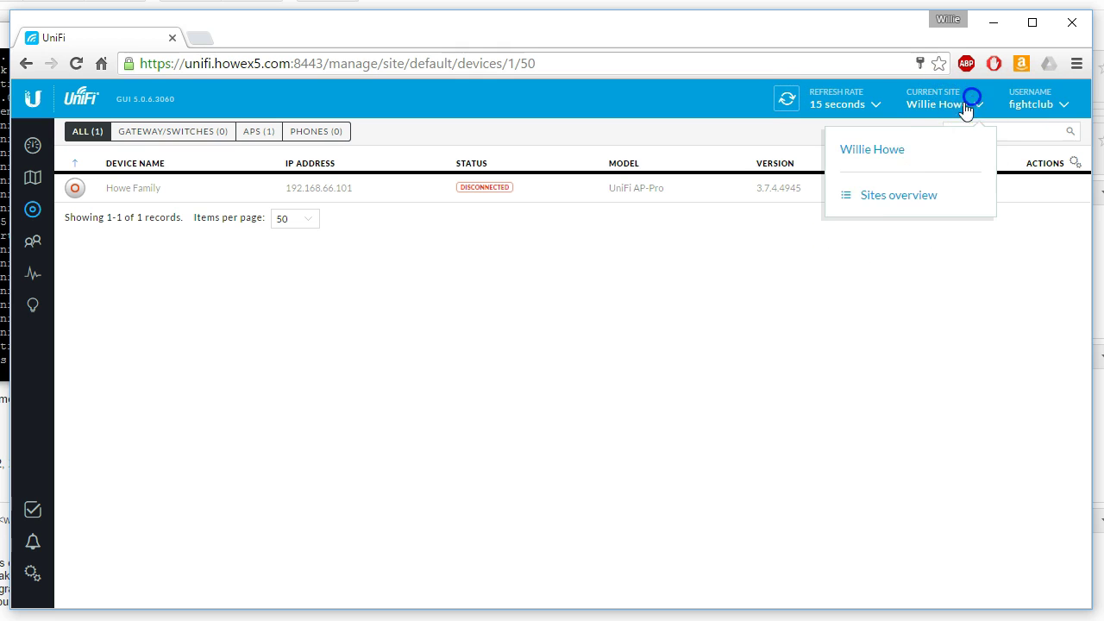
{"action": "left_click", "coordinate": [901, 196]}
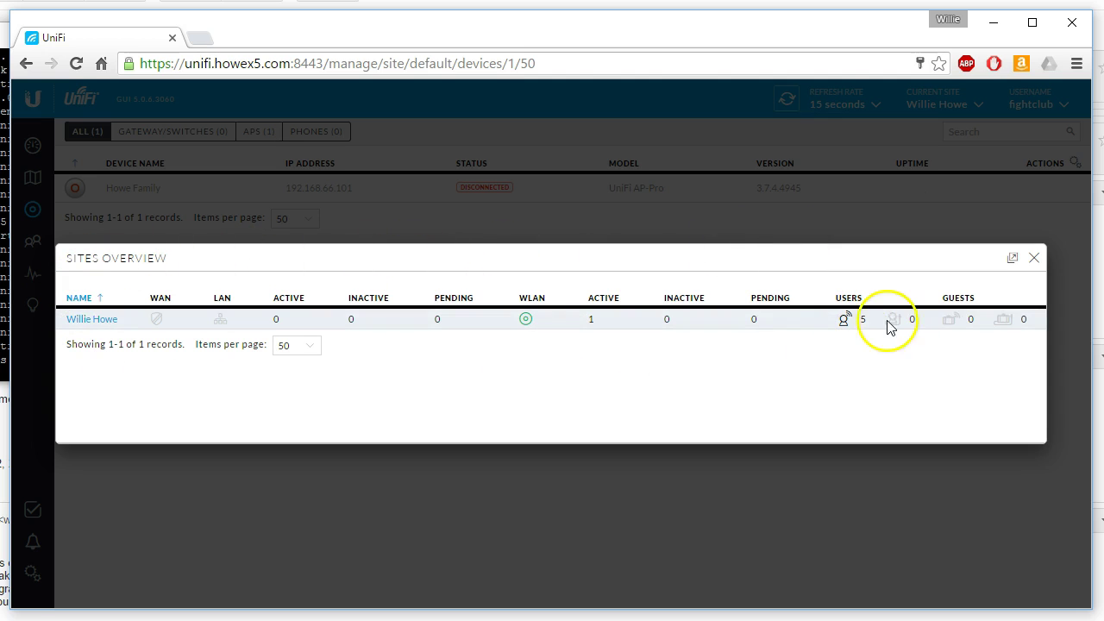
{"action": "left_click", "coordinate": [1037, 261]}
{"action": "left_click", "coordinate": [1049, 105]}
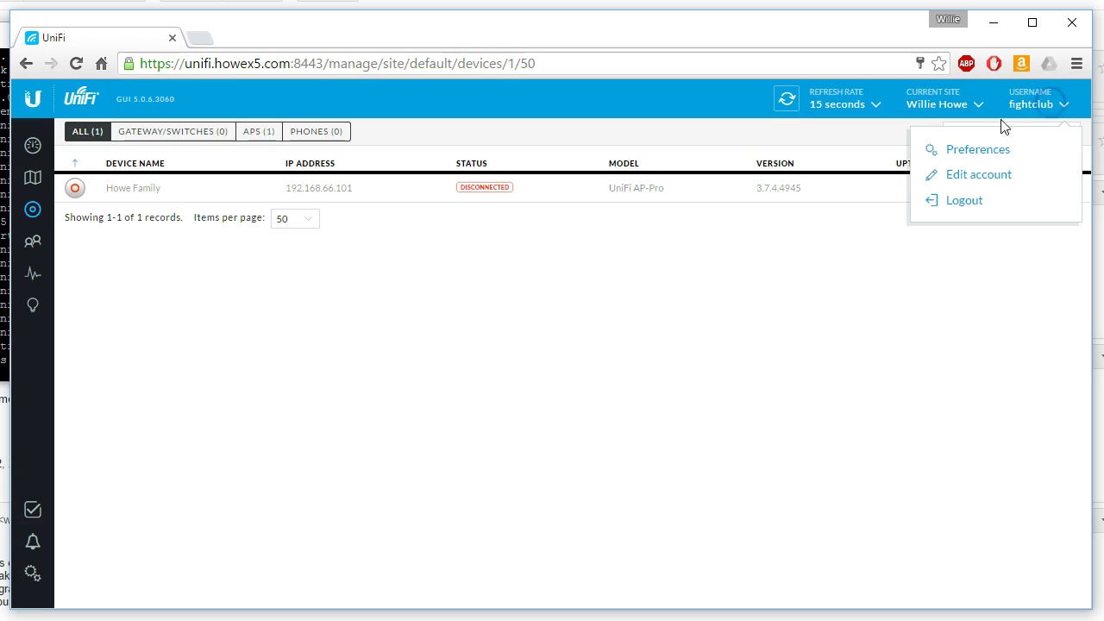
{"action": "left_click", "coordinate": [962, 152]}
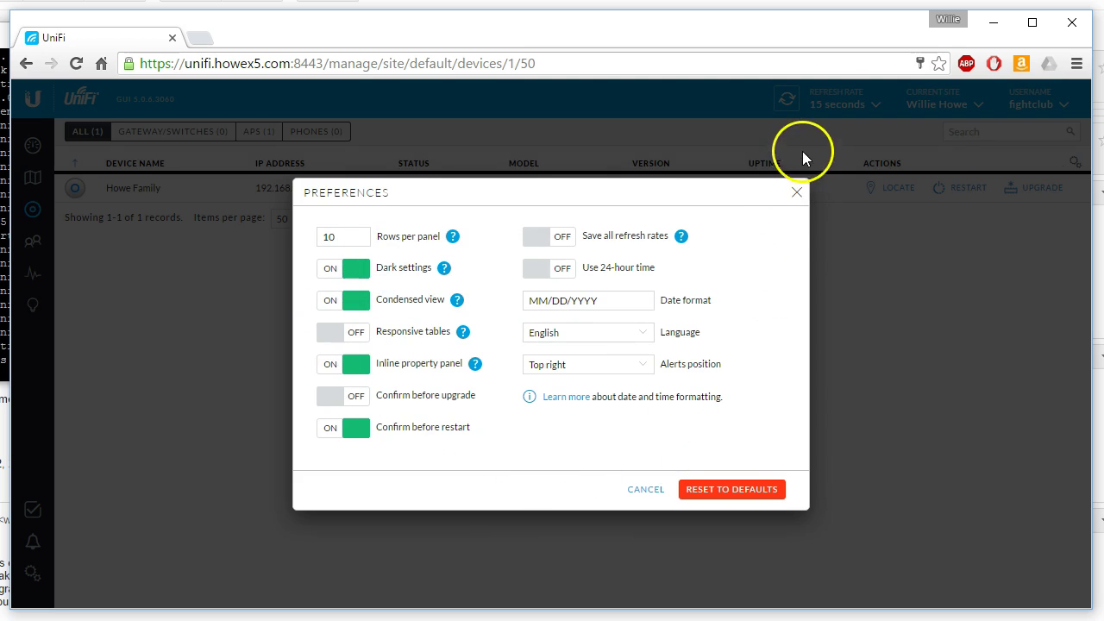
{"action": "left_click", "coordinate": [794, 192]}
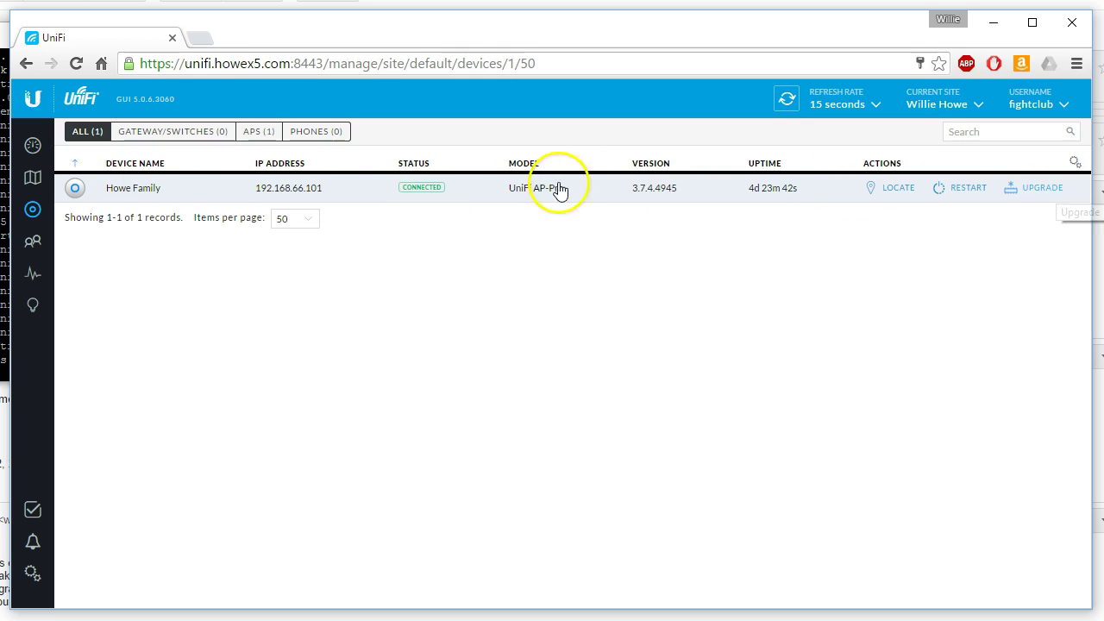
Visit the Dashboard, Map, Devices, Clients, Statistics and Insights pages in turn
{"action": "left_click", "coordinate": [34, 145]}
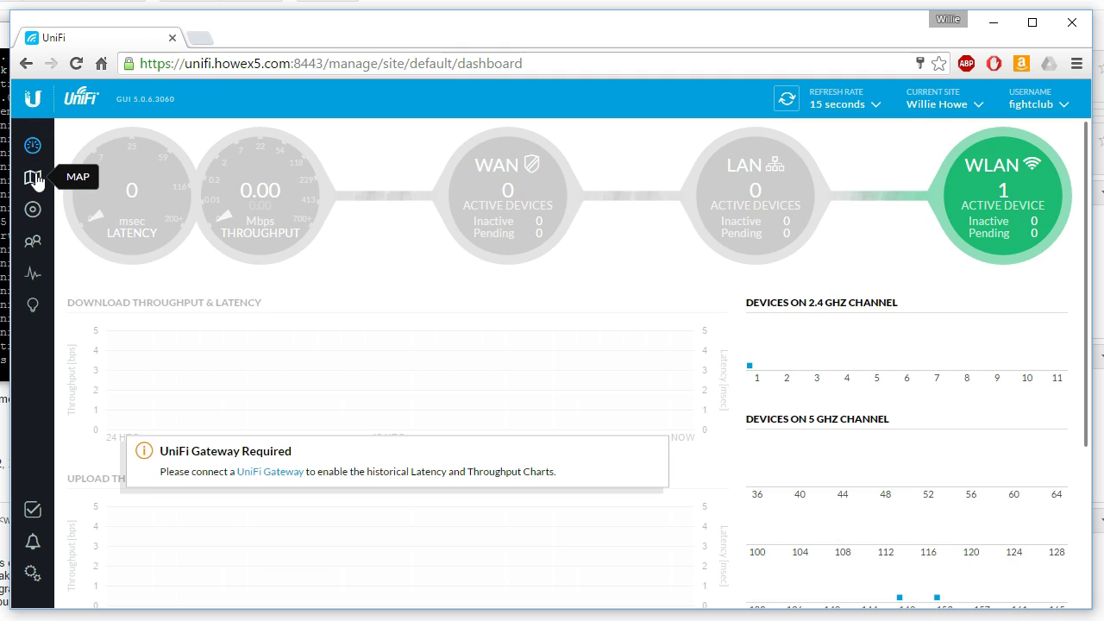
{"action": "left_click", "coordinate": [35, 179]}
{"action": "left_click", "coordinate": [32, 210]}
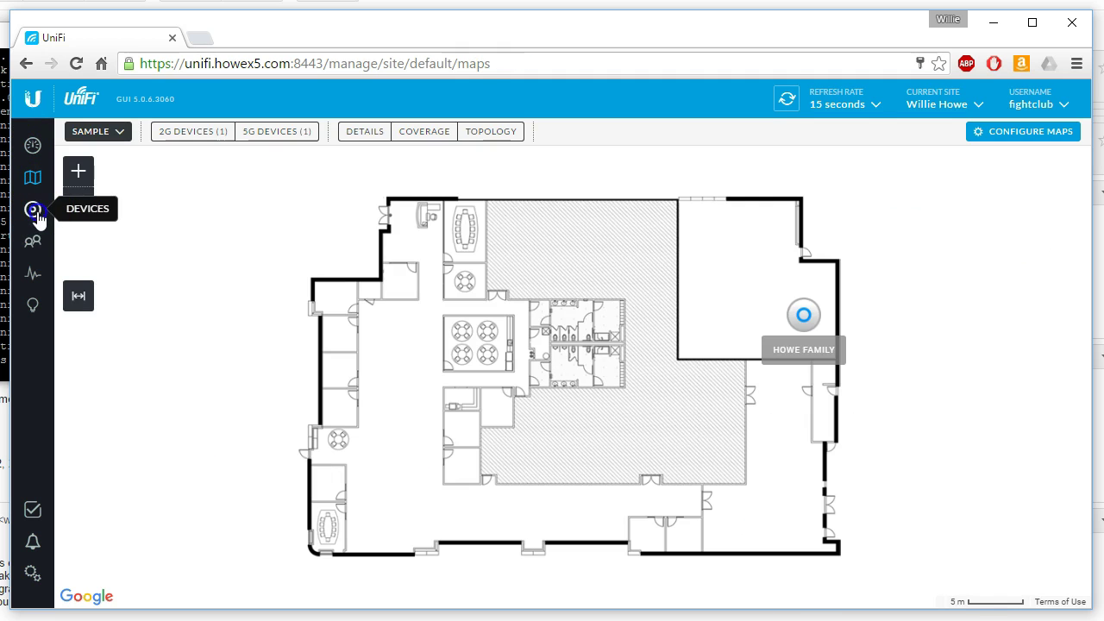
{"action": "left_click", "coordinate": [32, 244]}
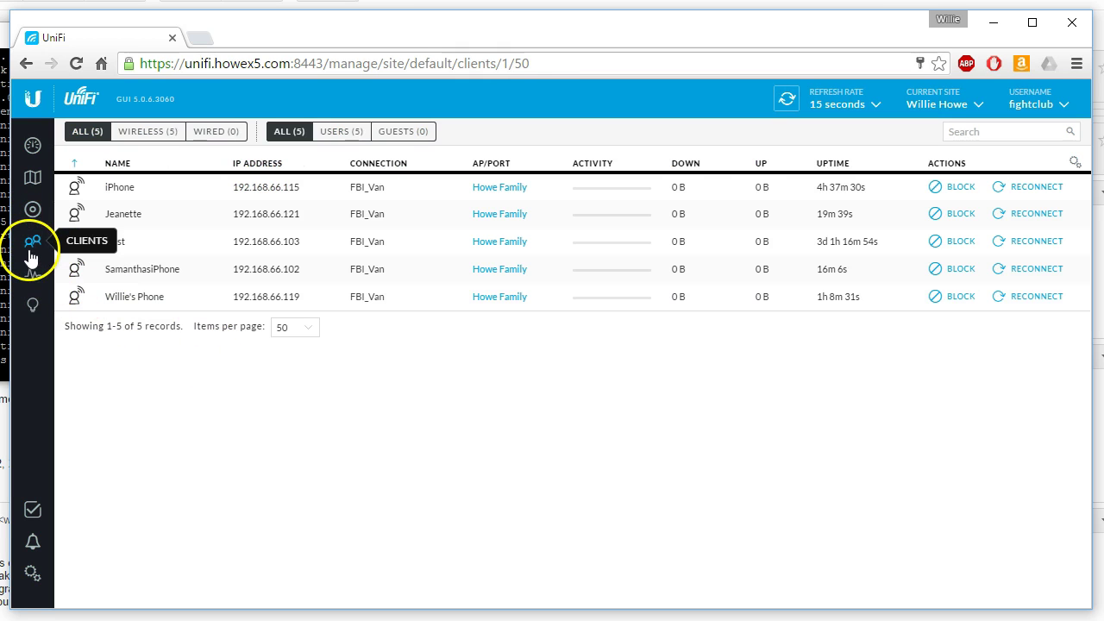
{"action": "left_click", "coordinate": [35, 281]}
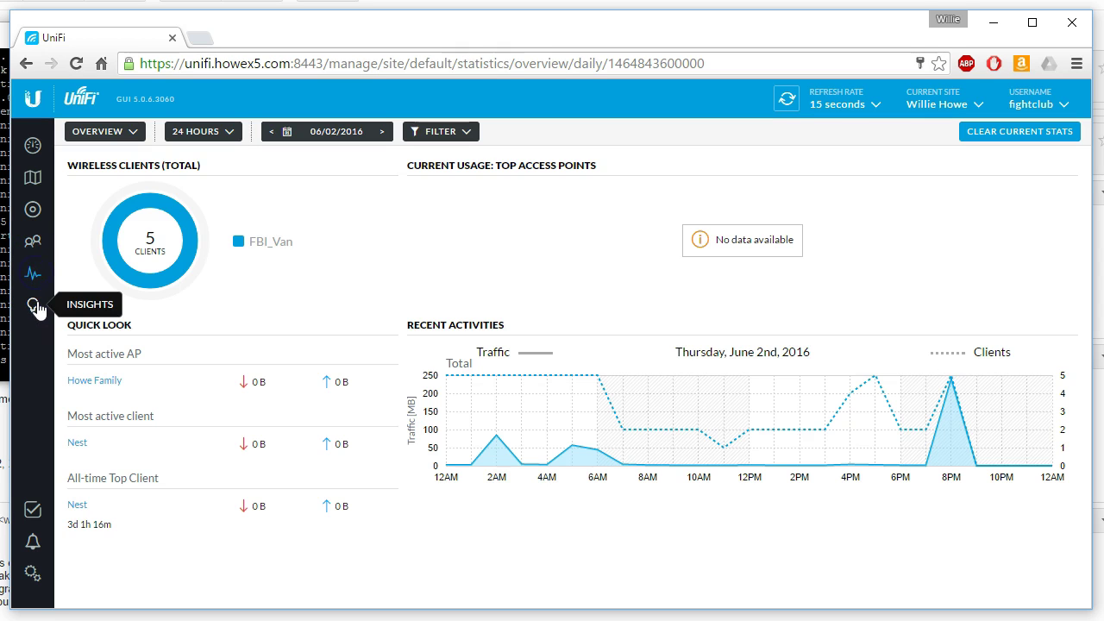
{"action": "left_click", "coordinate": [36, 307]}
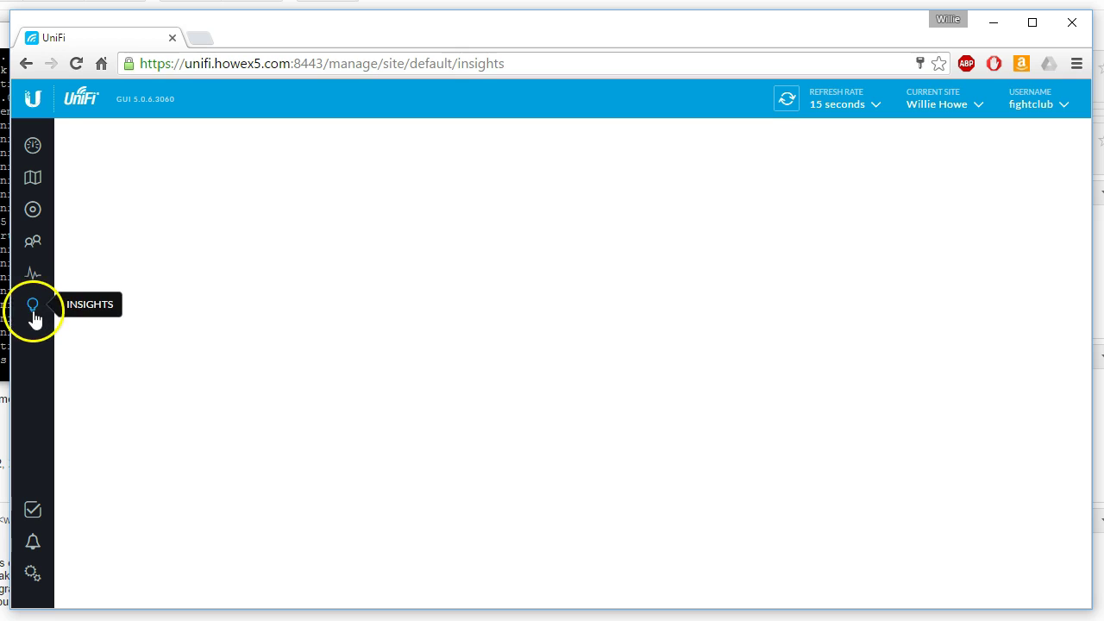
Check the recent events and alerts lists, closing each
{"action": "left_click", "coordinate": [31, 510]}
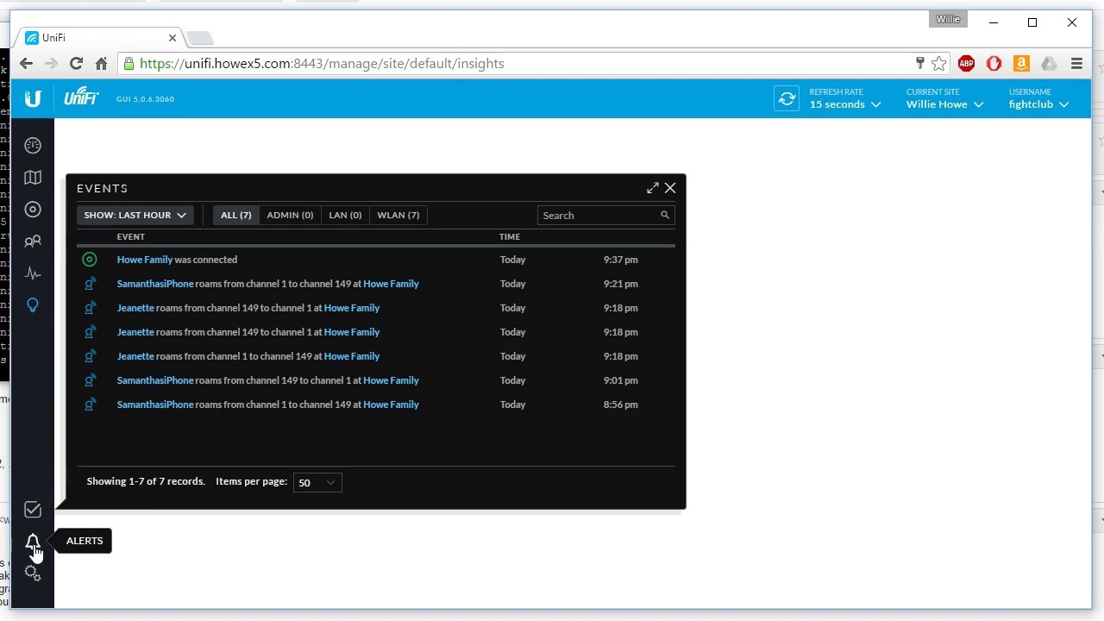
{"action": "left_click", "coordinate": [670, 189]}
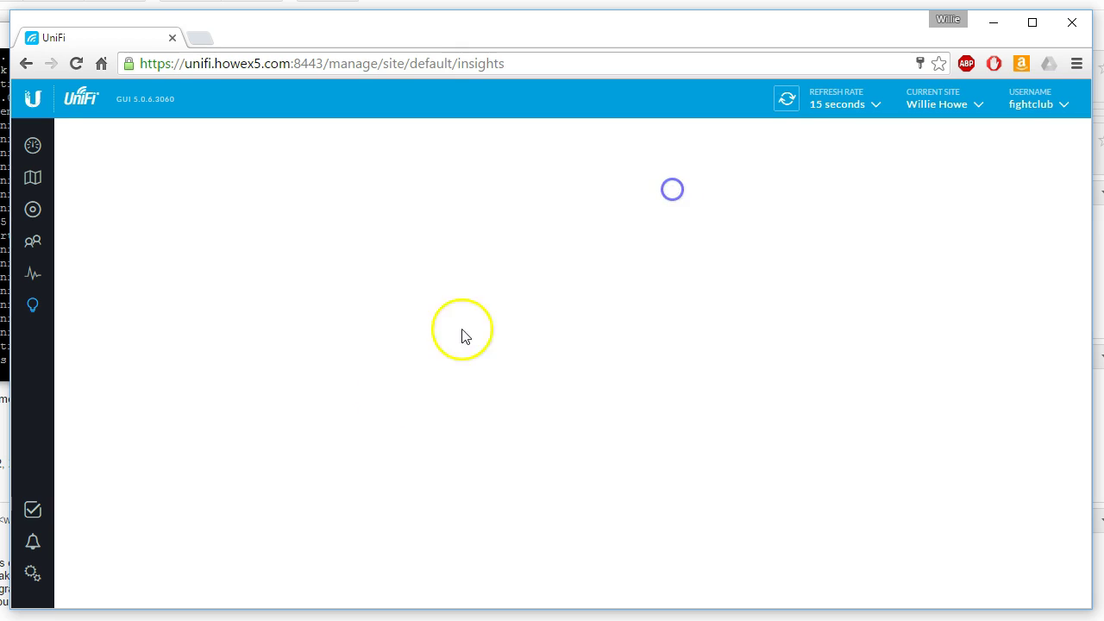
{"action": "left_click", "coordinate": [37, 545]}
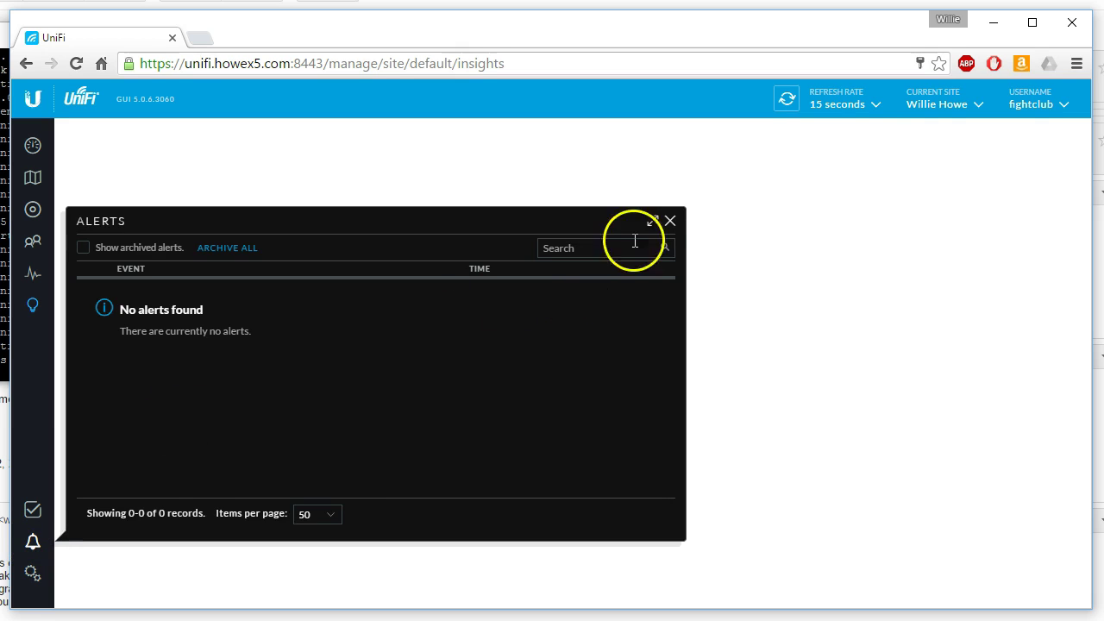
{"action": "left_click", "coordinate": [670, 221]}
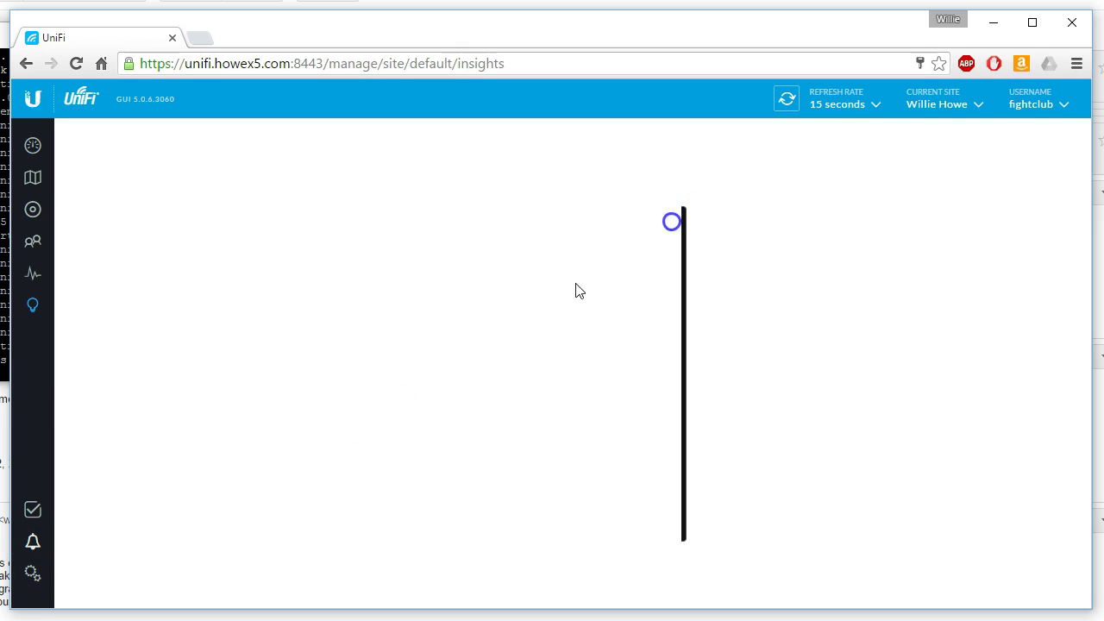
Look through the Site settings' Services options, including the VOIP port as WAN2 option
{"action": "left_click", "coordinate": [32, 576]}
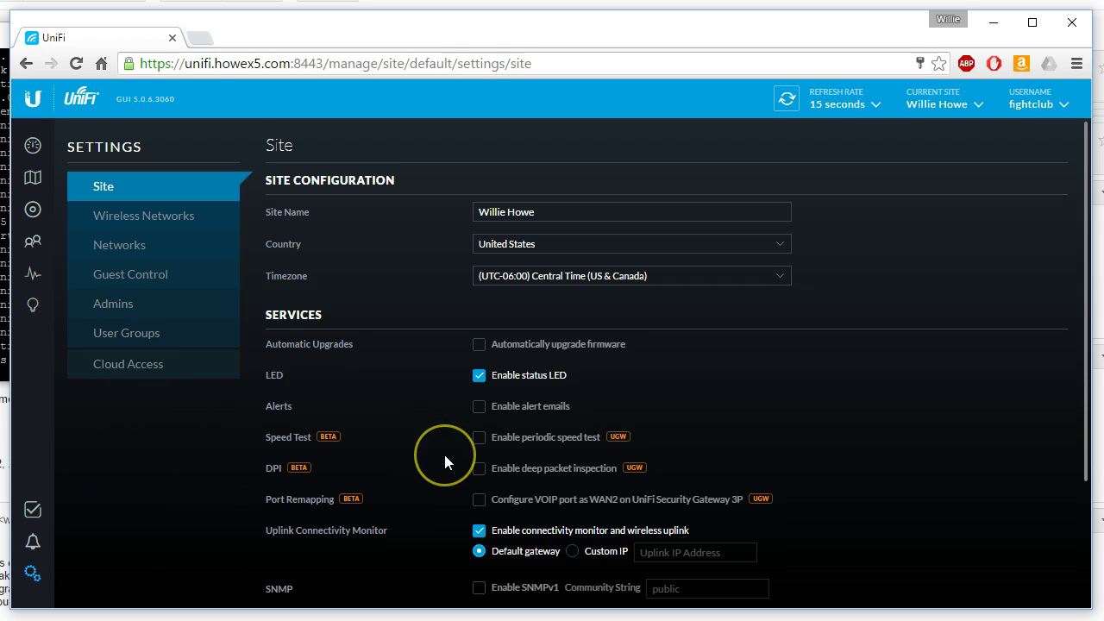
{"action": "scroll", "coordinate": [444, 451], "scroll_direction": "down", "scroll_amount": 1}
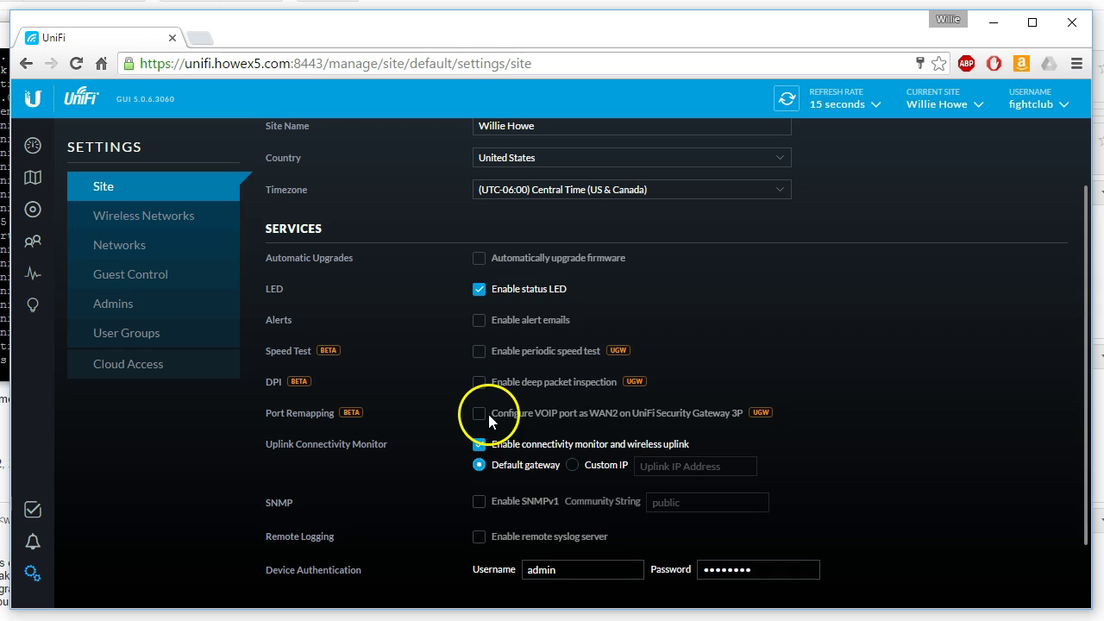
{"action": "left_click_drag", "start_coordinate": [489, 414], "coordinate": [739, 420]}
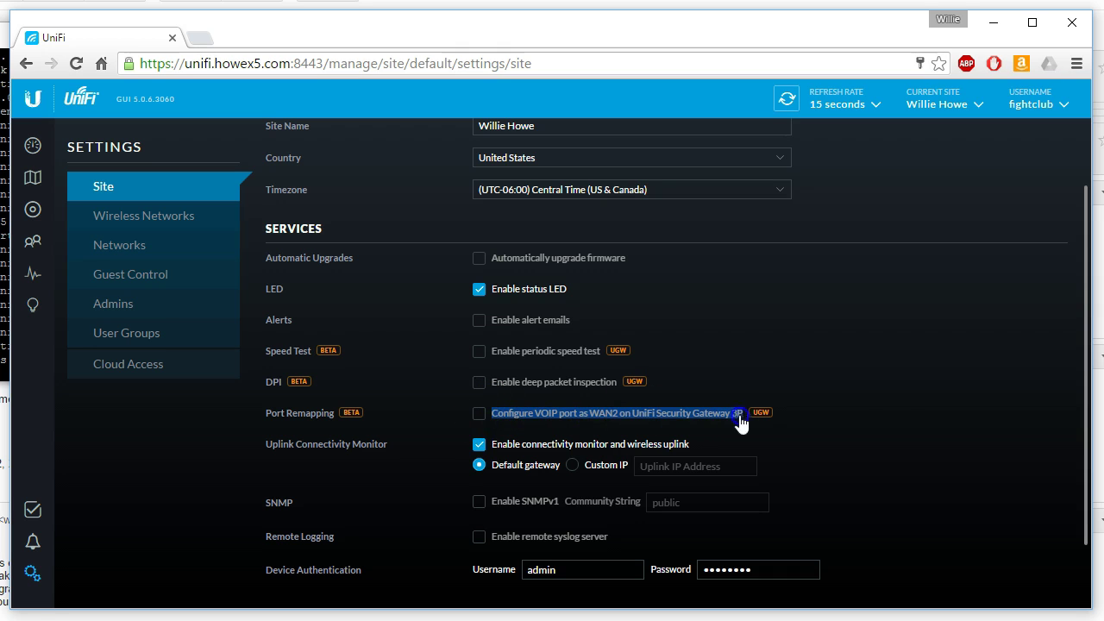
{"action": "left_click", "coordinate": [880, 430]}
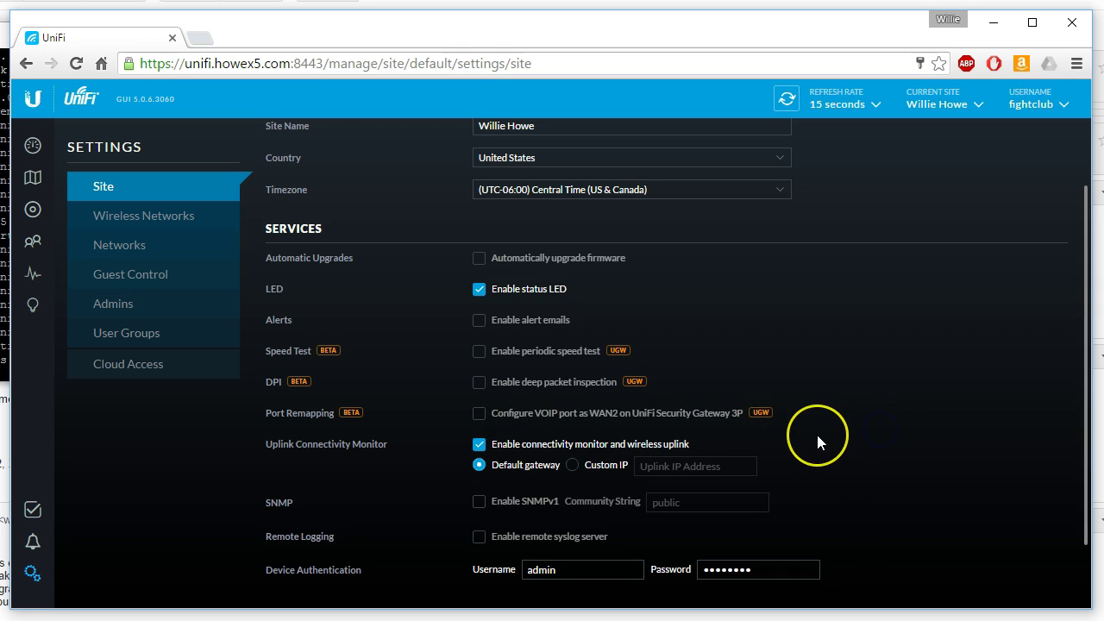
{"action": "scroll", "coordinate": [818, 442], "scroll_direction": "down", "scroll_amount": 1}
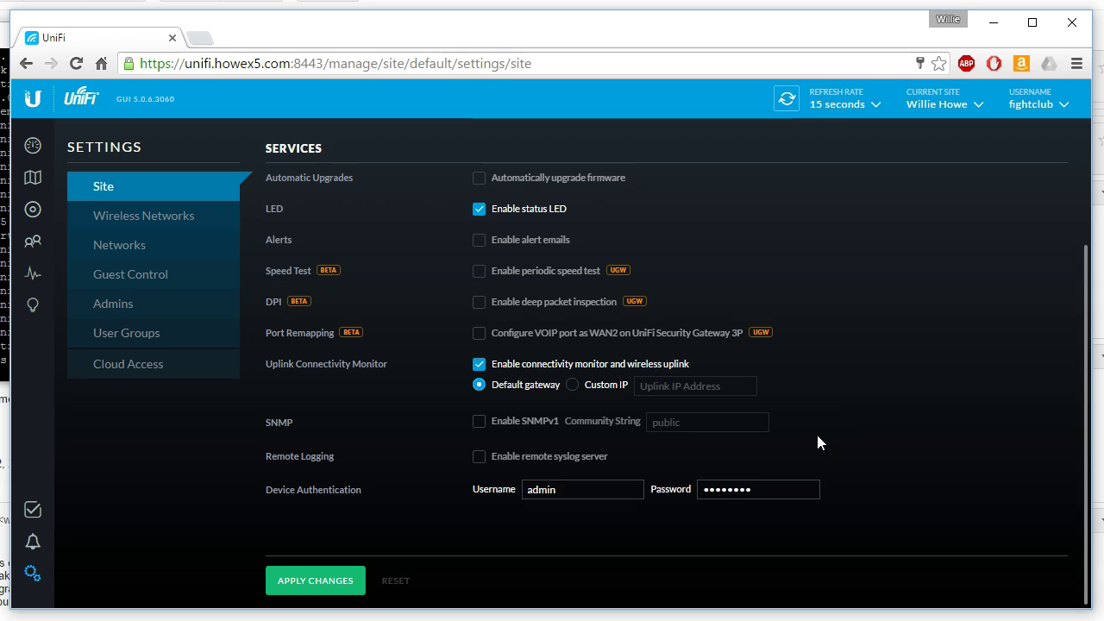
{"action": "scroll", "coordinate": [817, 436], "scroll_direction": "up", "scroll_amount": 2}
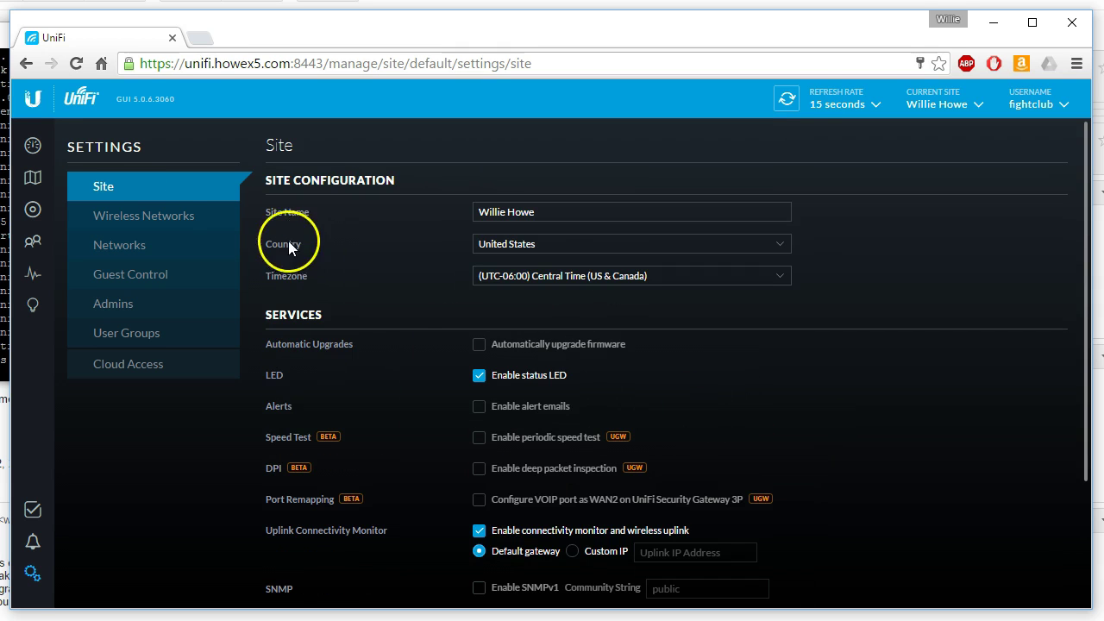
Check the dashboard's WAN and WLAN status, then list the devices with the UniFi AP-Pro on 3.7.4.4945
{"action": "left_click", "coordinate": [32, 145]}
{"action": "mouse_move", "coordinate": [485, 212]}
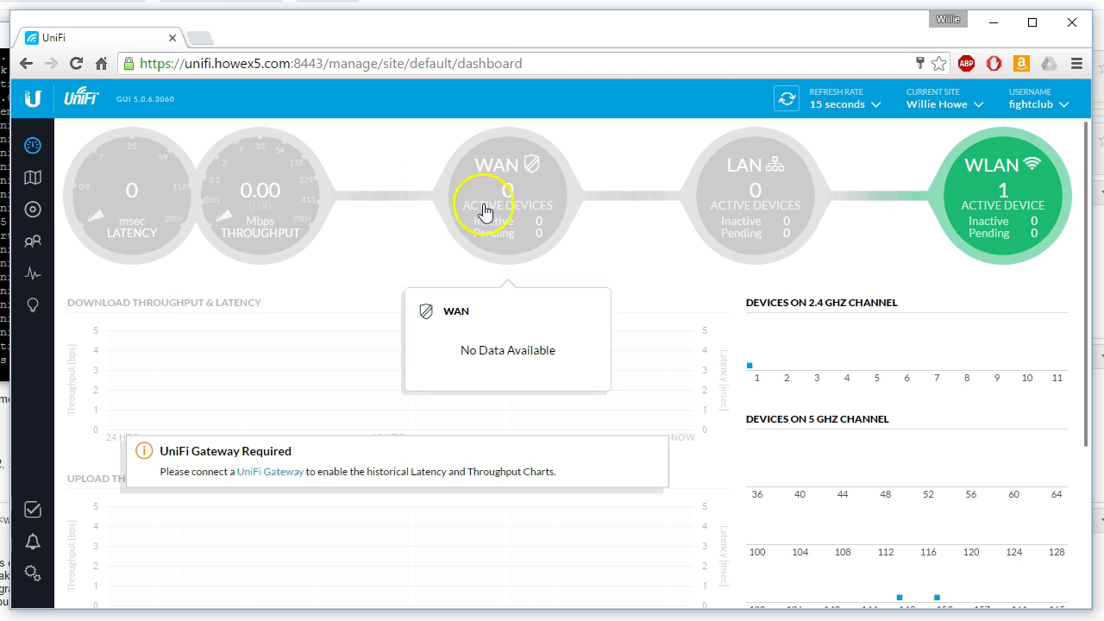
{"action": "mouse_move", "coordinate": [951, 210]}
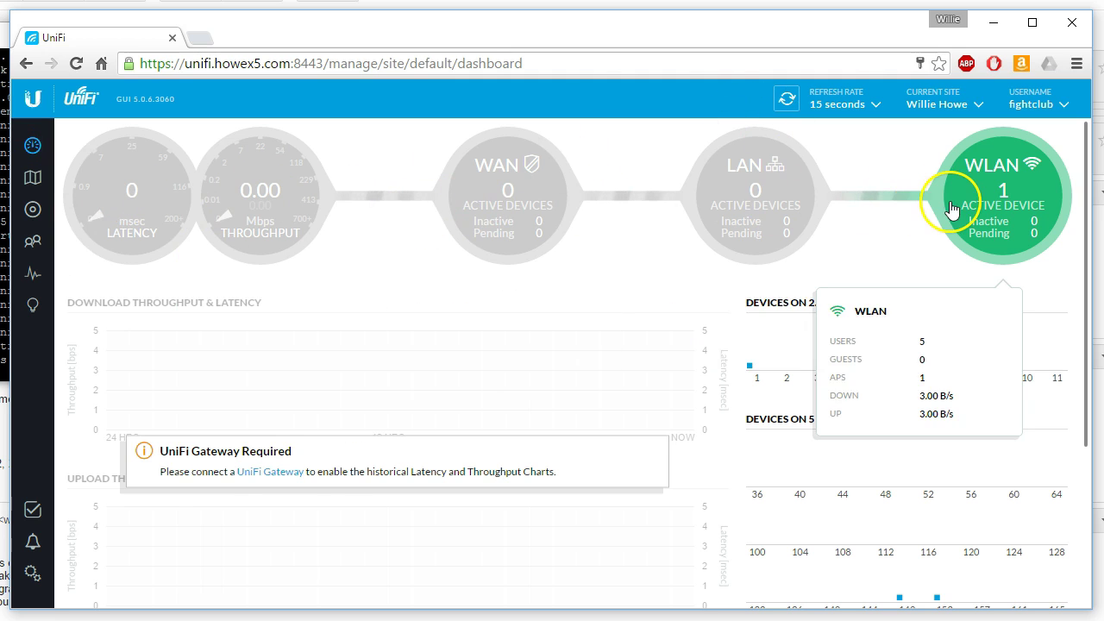
{"action": "left_click", "coordinate": [28, 211]}
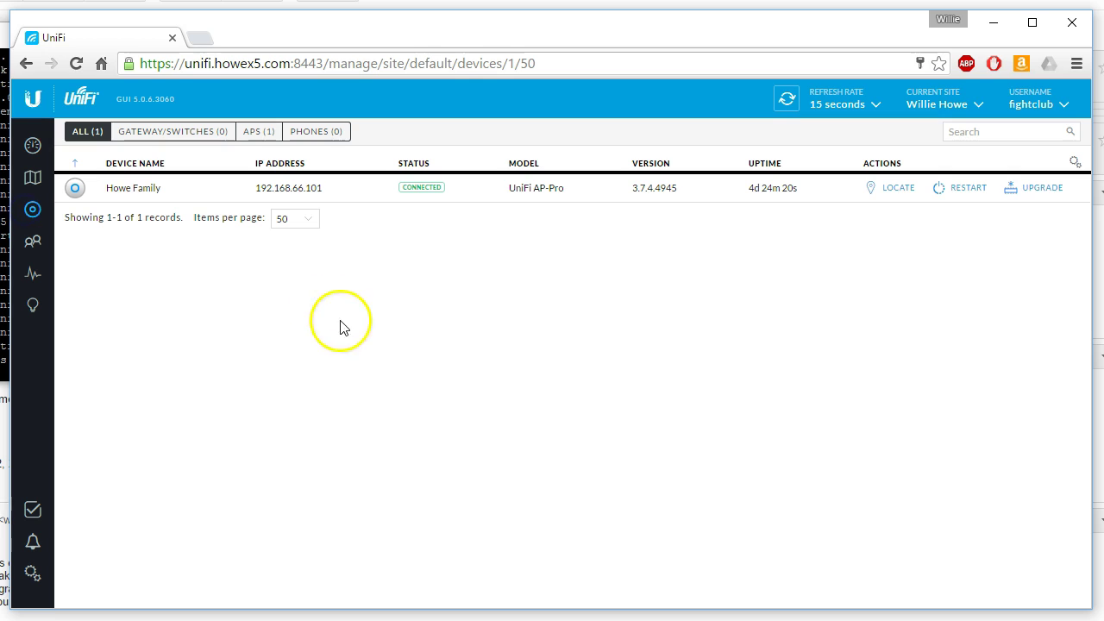
Upgrade the Howe Family AP-Pro's firmware and refresh until it shows Connected on 3.7.5.4969
{"action": "left_click", "coordinate": [1043, 195]}
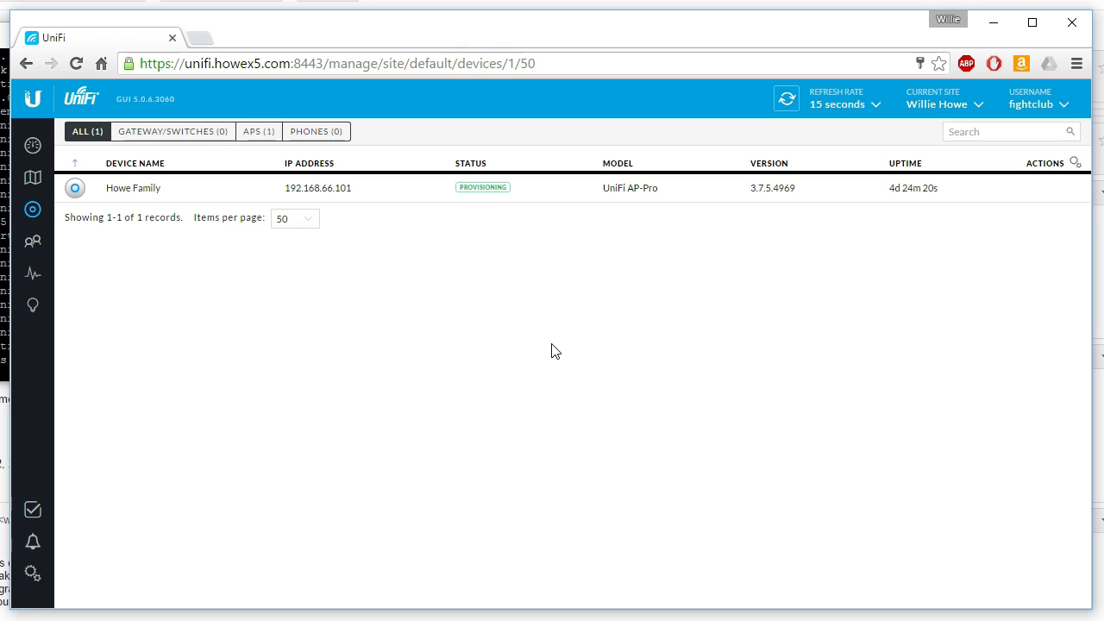
{"action": "left_click", "coordinate": [554, 334]}
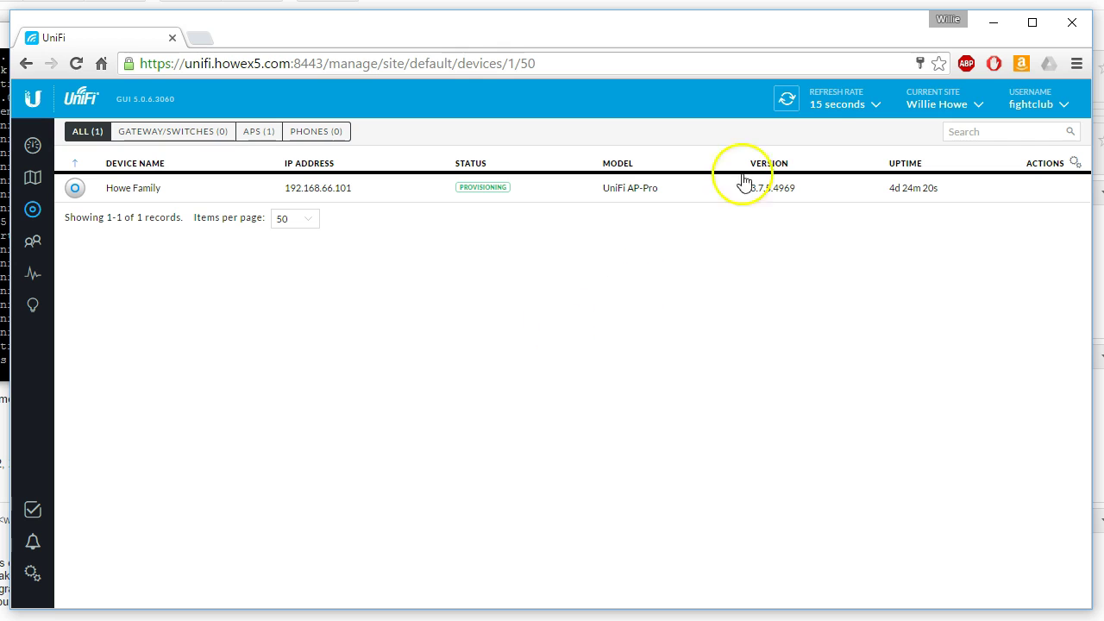
{"action": "left_click", "coordinate": [788, 98]}
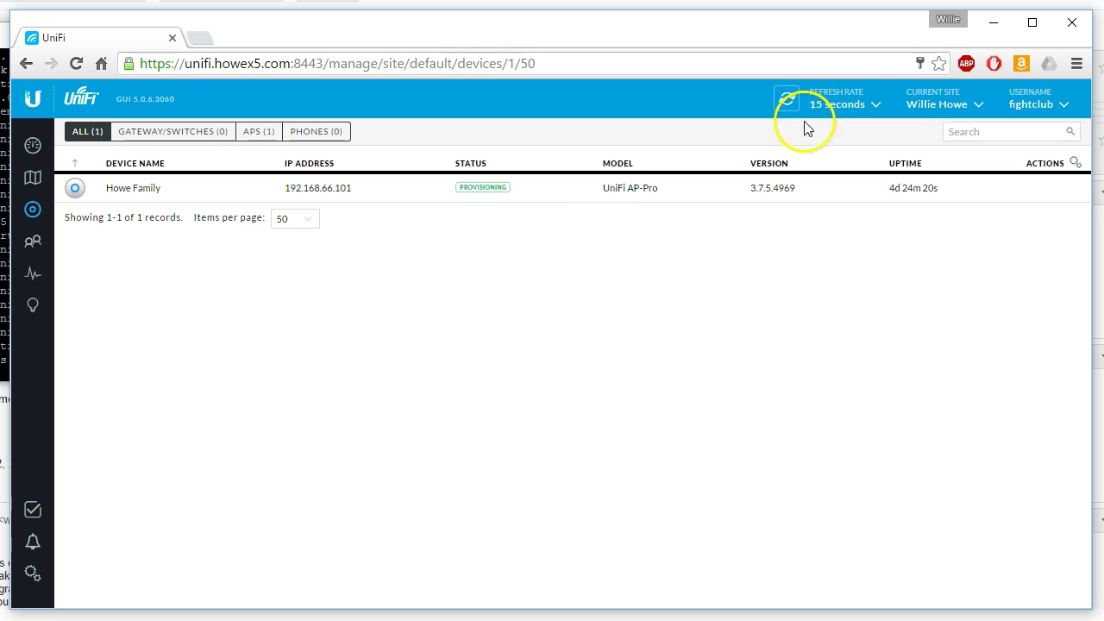
{"action": "left_click", "coordinate": [788, 99]}
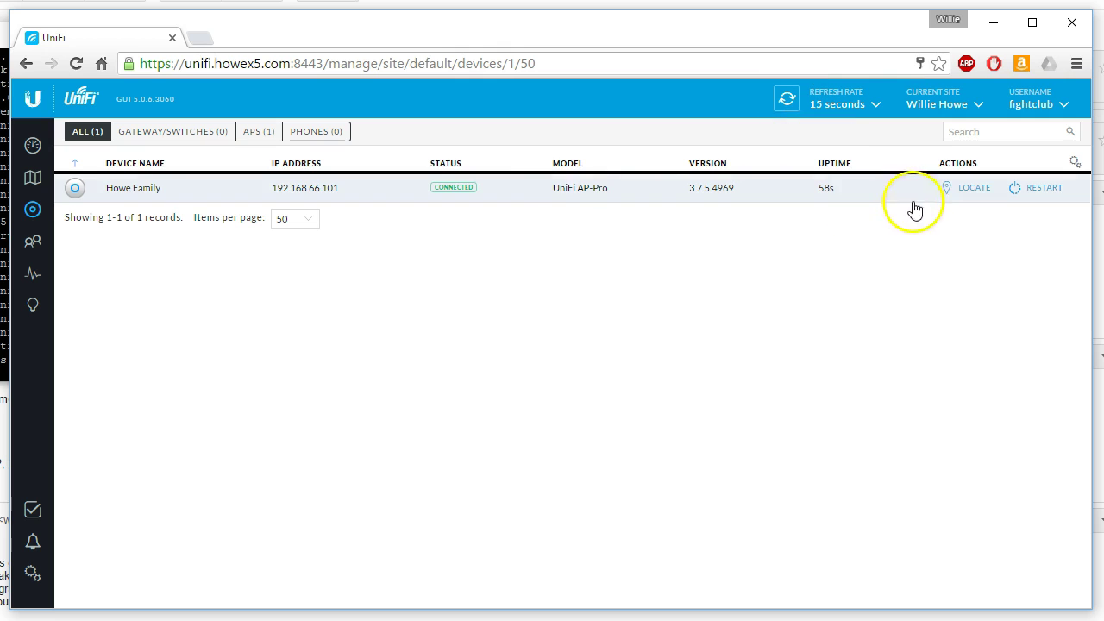
Open Howe Family's properties, view uplink, 11N/B/G and 11N/A radio stats, then its Users and Guests
{"action": "left_click", "coordinate": [140, 190]}
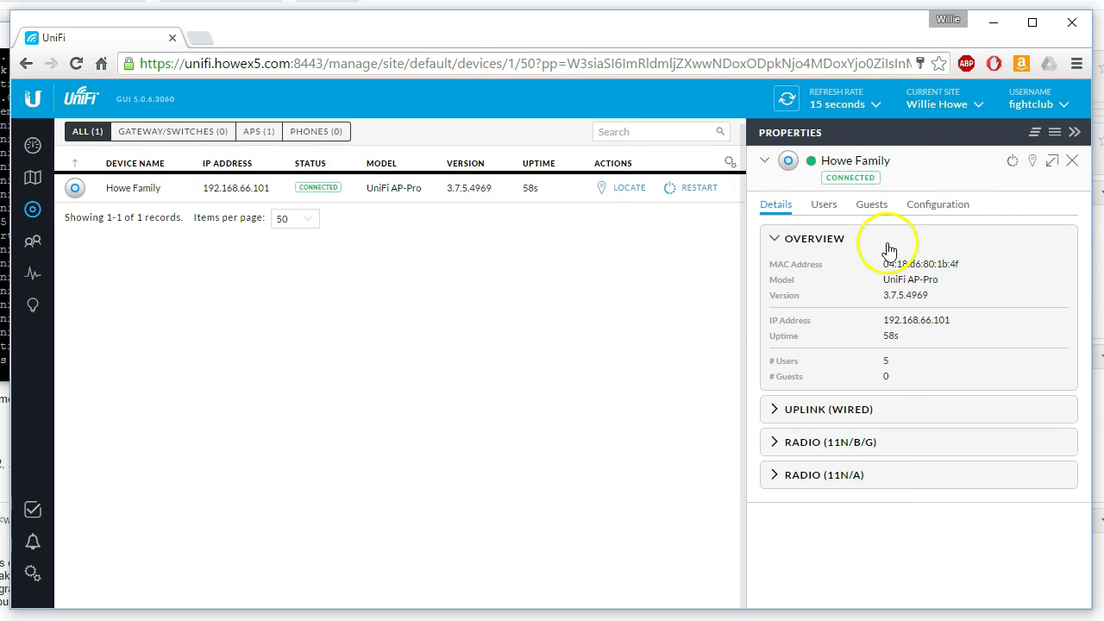
{"action": "left_click", "coordinate": [834, 409]}
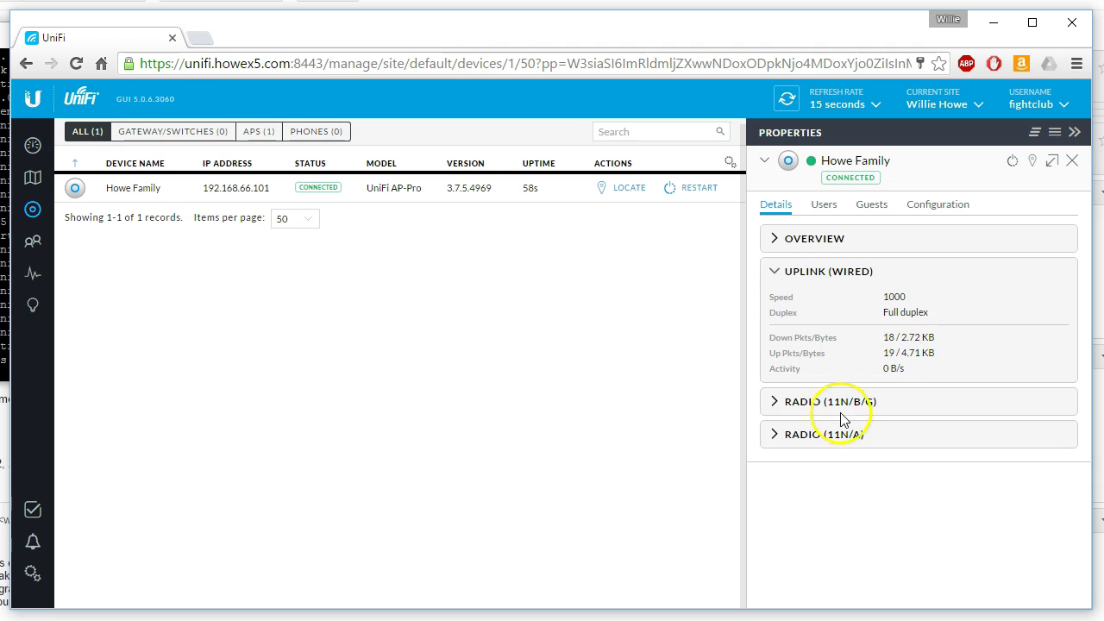
{"action": "left_click", "coordinate": [826, 404]}
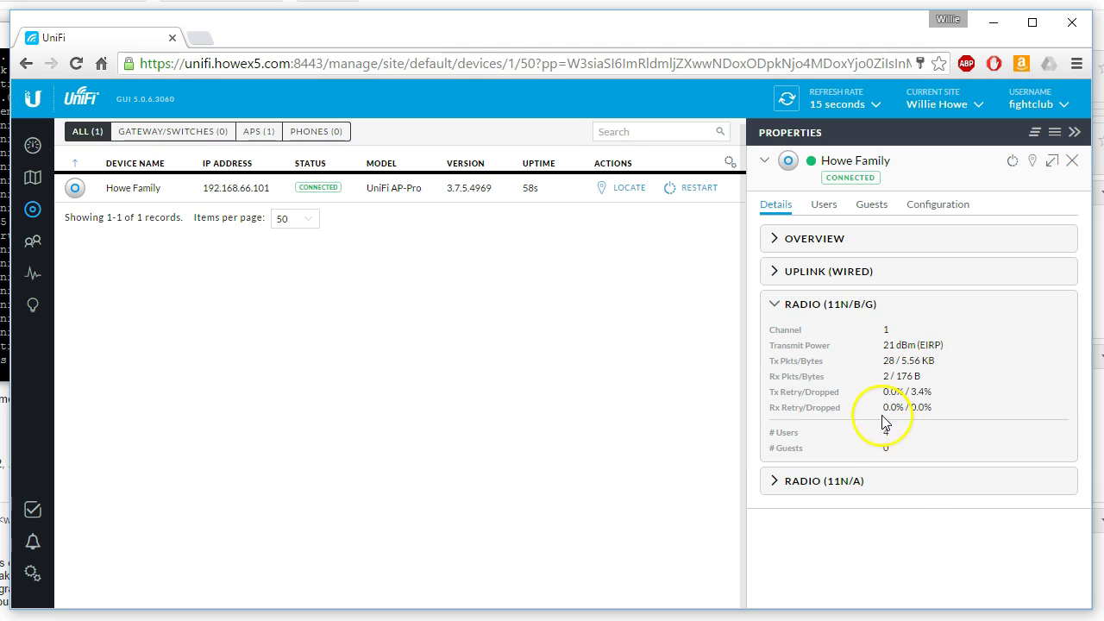
{"action": "left_click", "coordinate": [839, 483]}
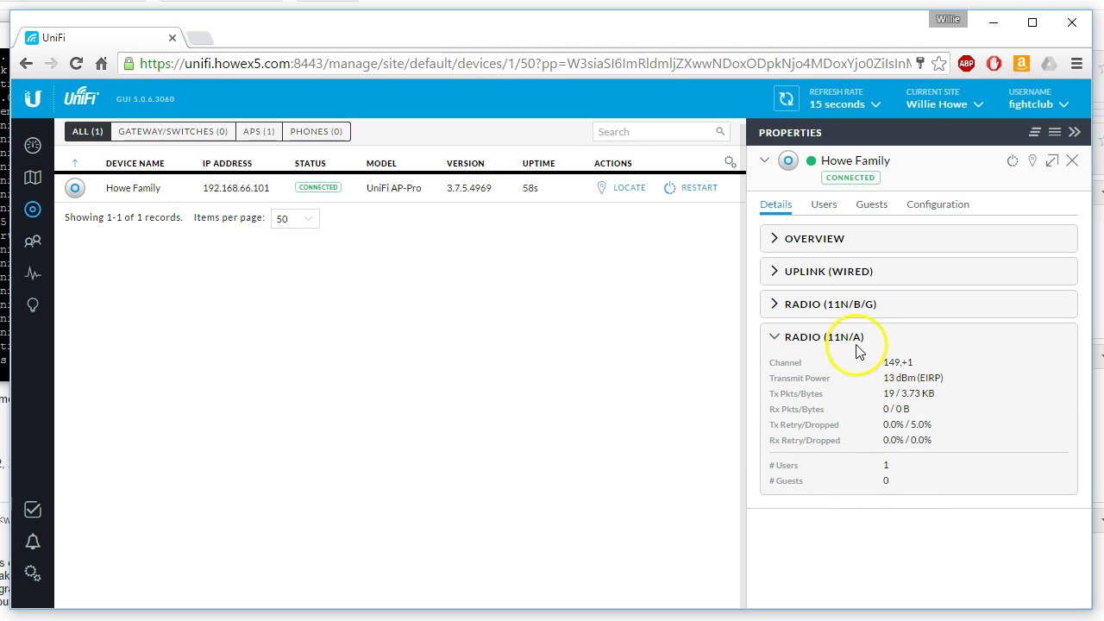
{"action": "left_click", "coordinate": [824, 211]}
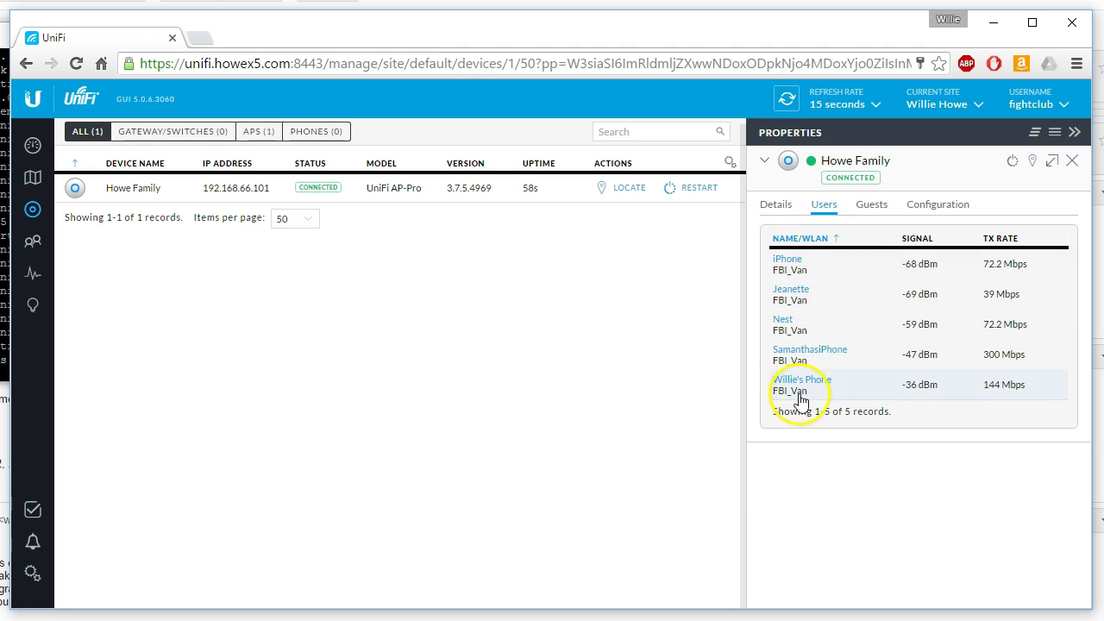
{"action": "left_click", "coordinate": [861, 209]}
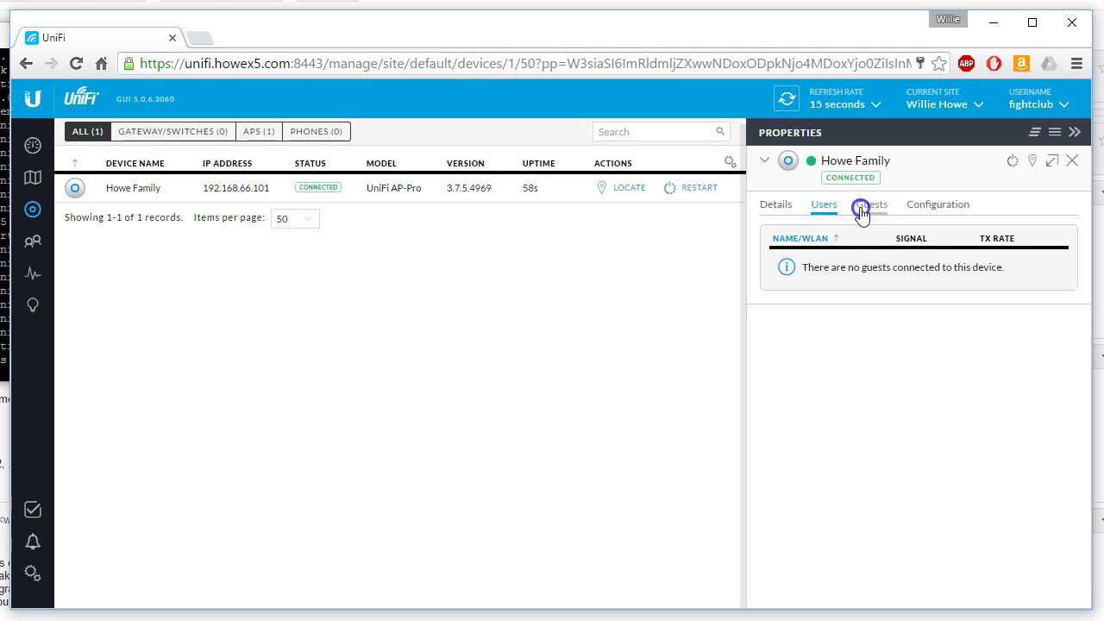
Open the access point's Configuration tab and expand its Radios and WLANs sections
{"action": "left_click", "coordinate": [933, 207]}
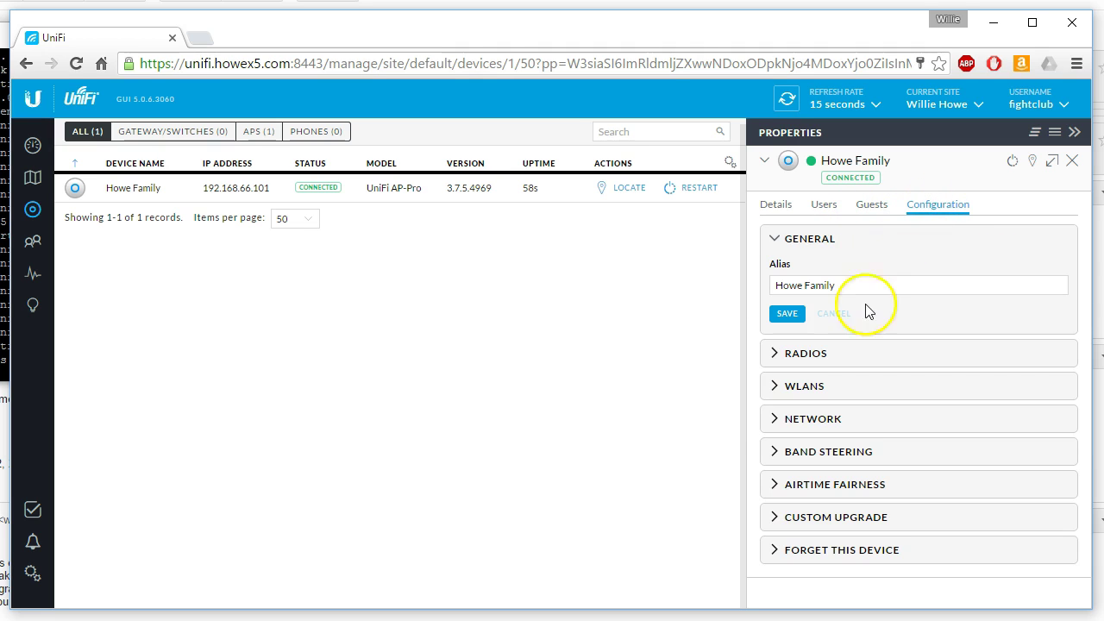
{"action": "left_click", "coordinate": [824, 355]}
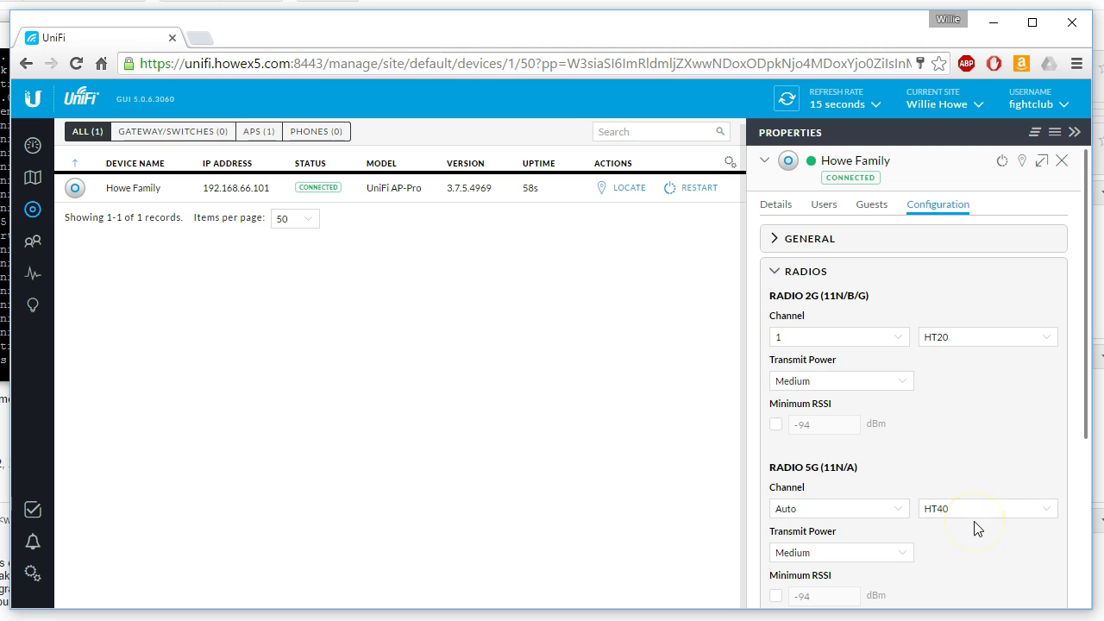
{"action": "scroll", "coordinate": [976, 527], "scroll_direction": "down", "scroll_amount": 2}
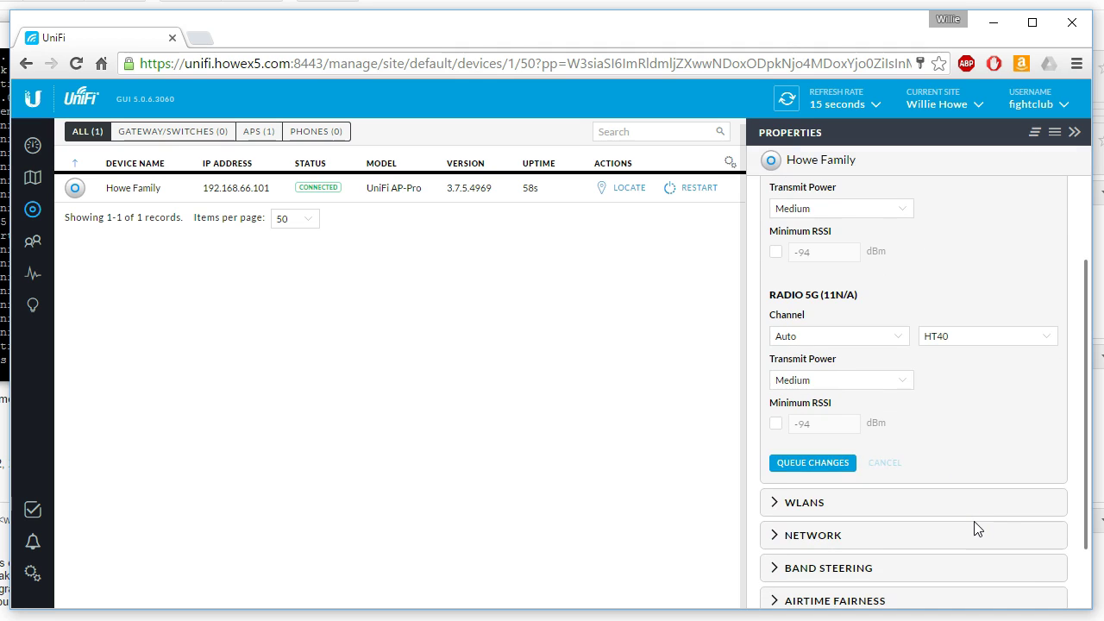
{"action": "left_click", "coordinate": [819, 509]}
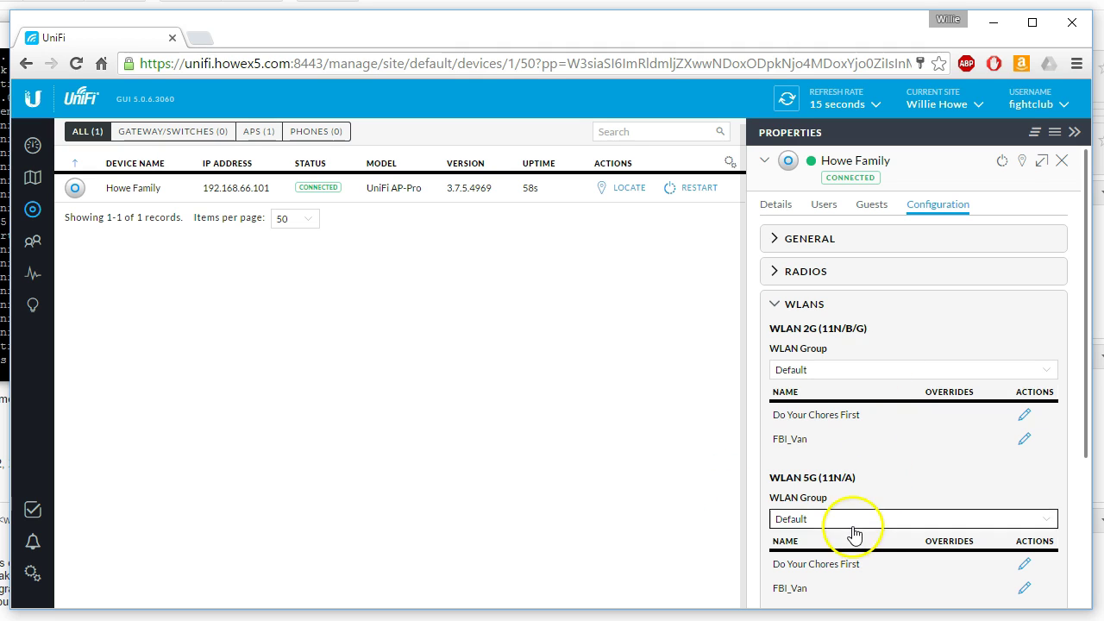
Review the Network, Band Steering, Airtime Fairness, Custom Upgrade and Forget sections, then close the properties panel
{"action": "scroll", "coordinate": [905, 475], "scroll_direction": "down", "scroll_amount": 3}
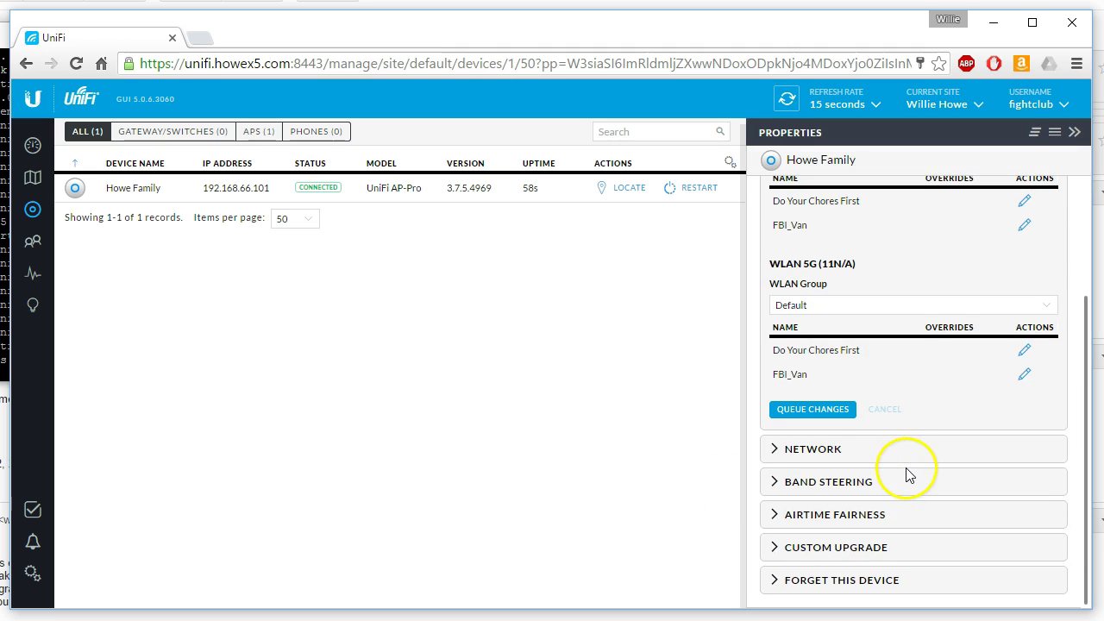
{"action": "left_click", "coordinate": [812, 449]}
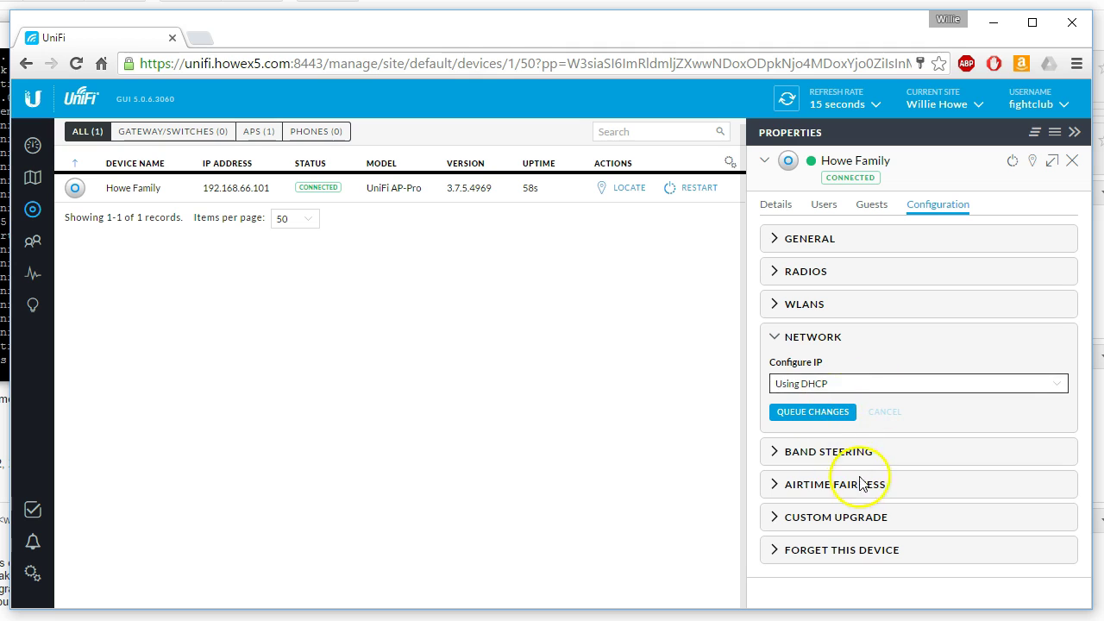
{"action": "left_click", "coordinate": [829, 461]}
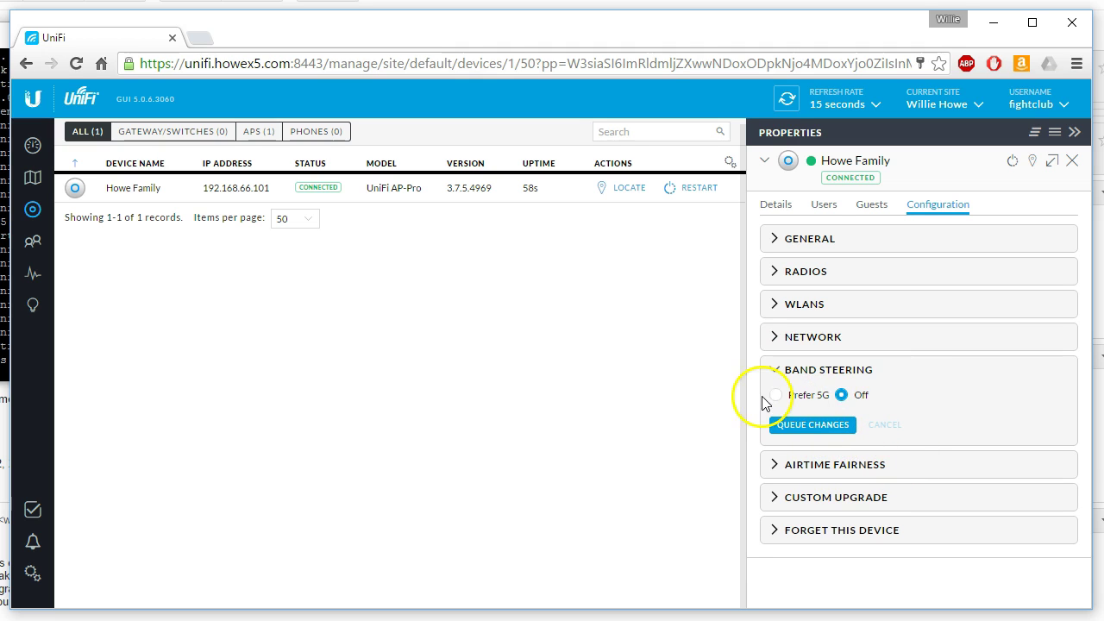
{"action": "left_click", "coordinate": [854, 473]}
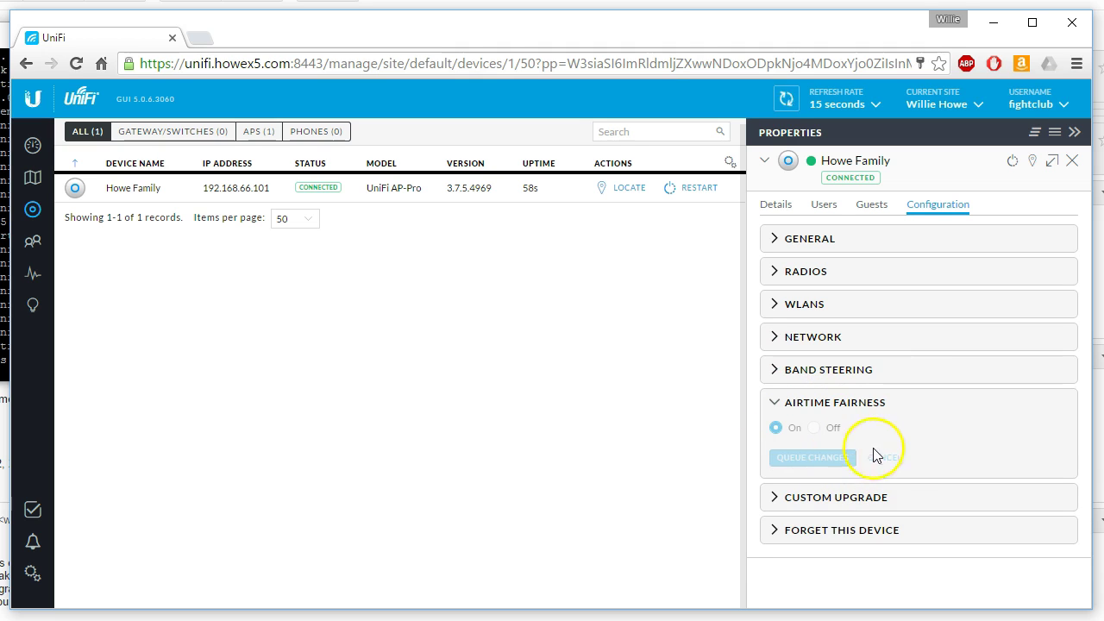
{"action": "left_click", "coordinate": [821, 498]}
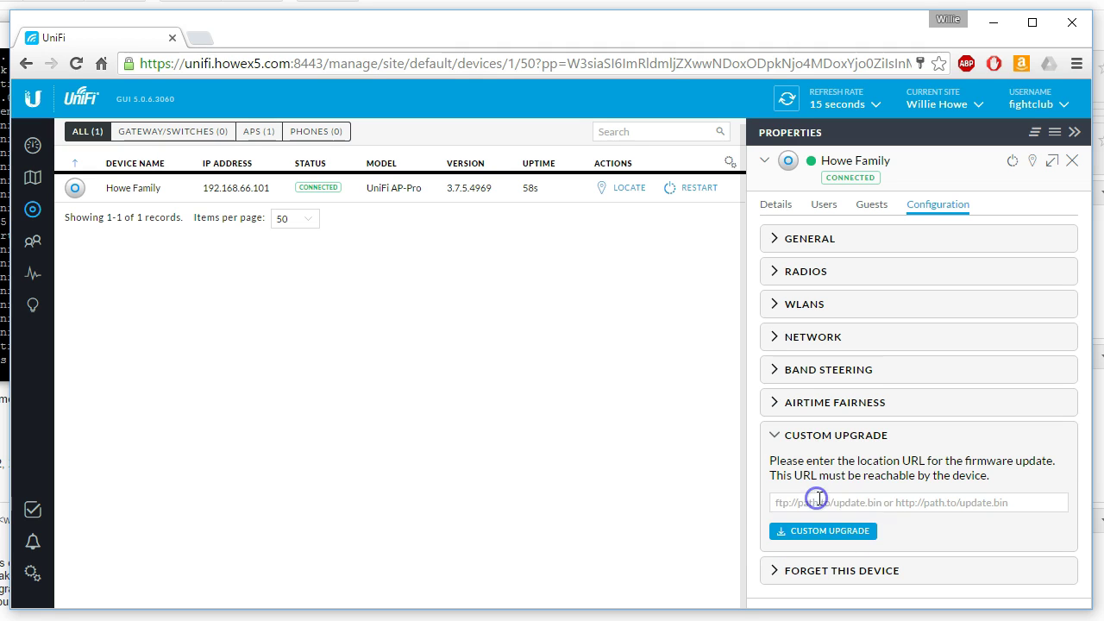
{"action": "left_click", "coordinate": [859, 570]}
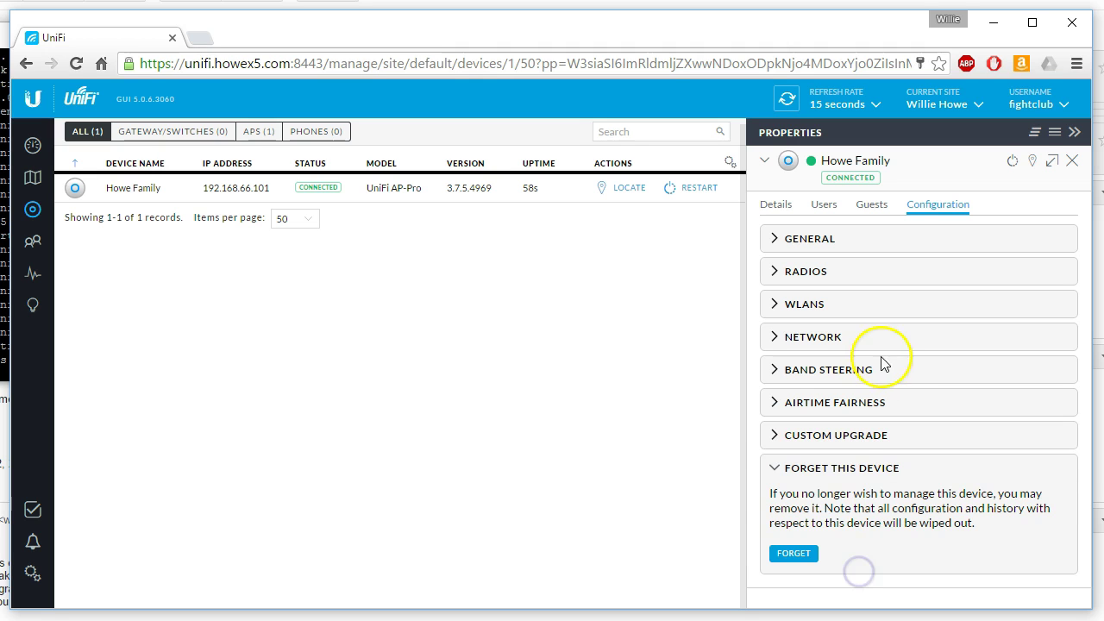
{"action": "left_click", "coordinate": [1032, 162]}
{"action": "left_click", "coordinate": [1073, 164]}
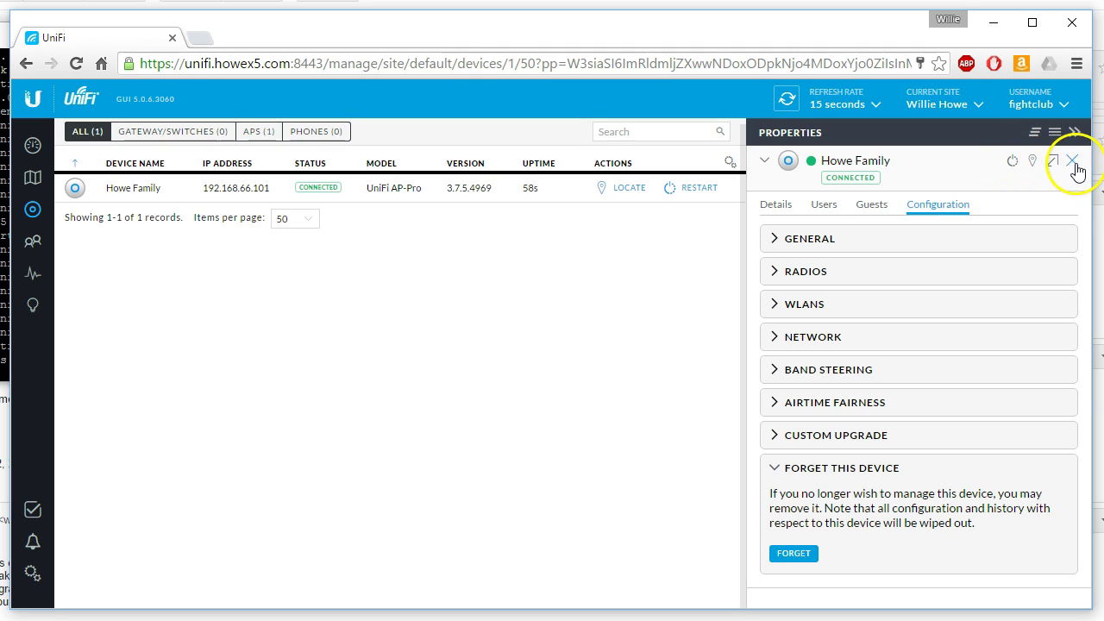
{"action": "left_click", "coordinate": [1073, 164]}
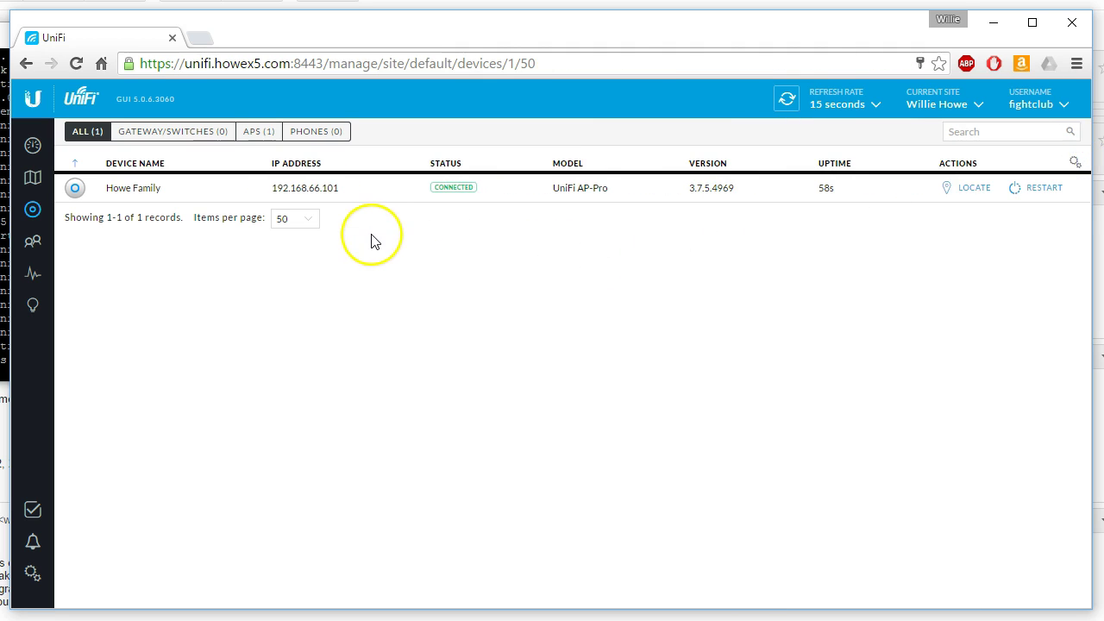